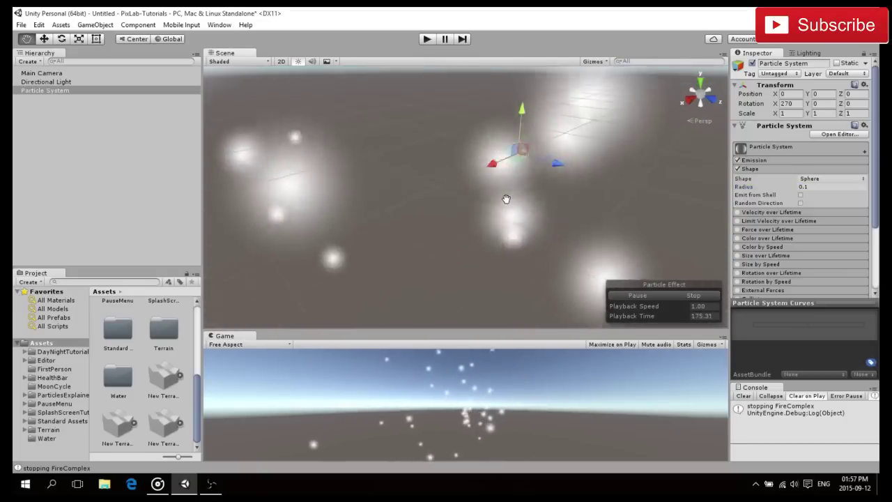
# - Try a start lifetime of 2 for the particle system's particles
pyautogui.scroll(-3, 460, 219)
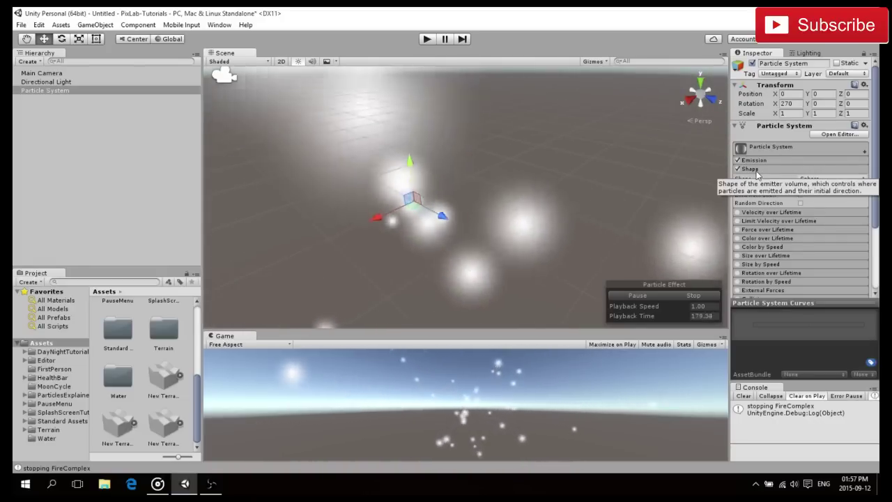
pyautogui.click(751, 168)
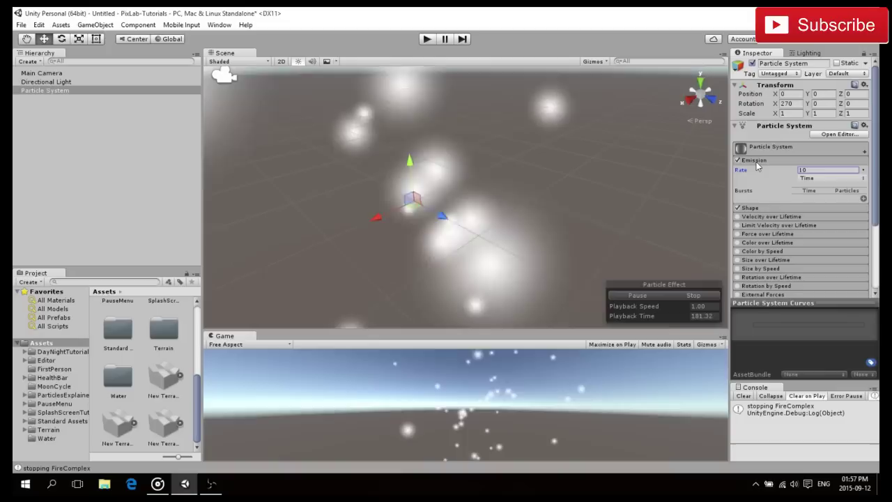
pyautogui.click(755, 161)
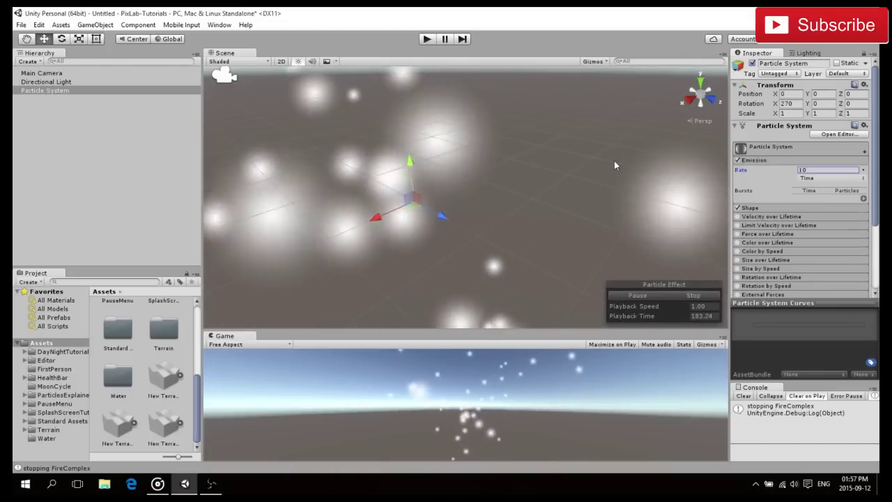
pyautogui.click(769, 148)
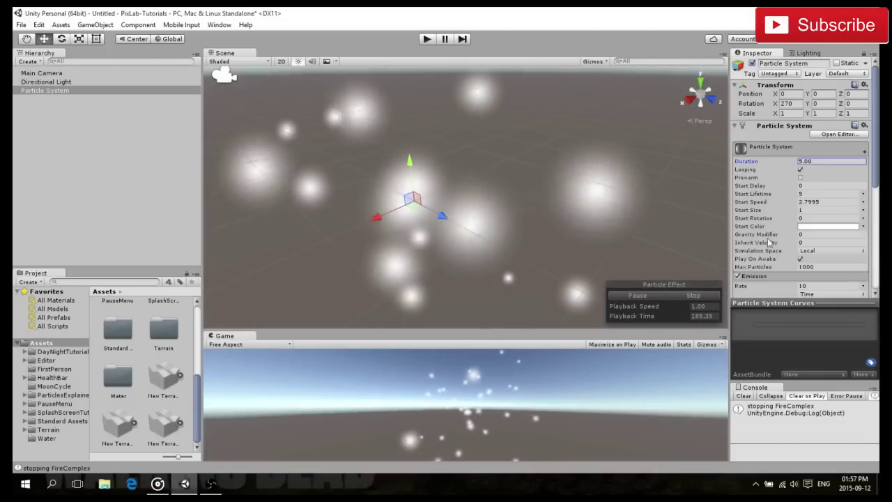
pyautogui.click(767, 277)
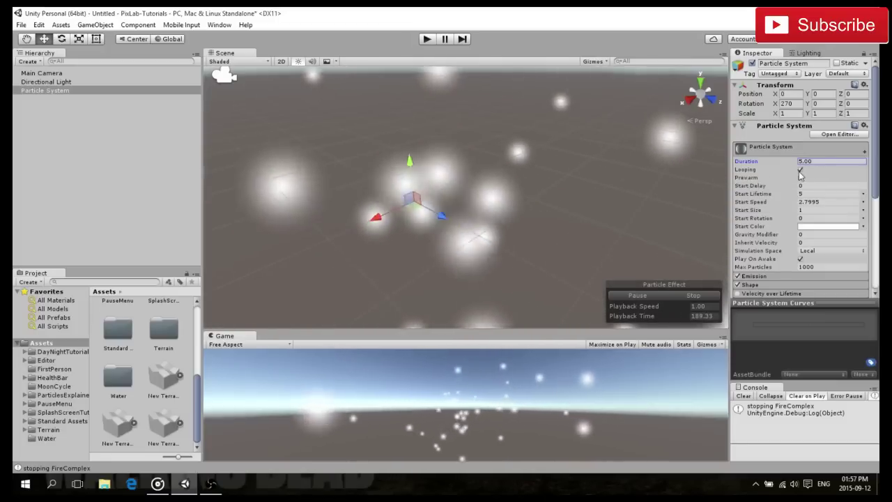
pyautogui.click(810, 193)
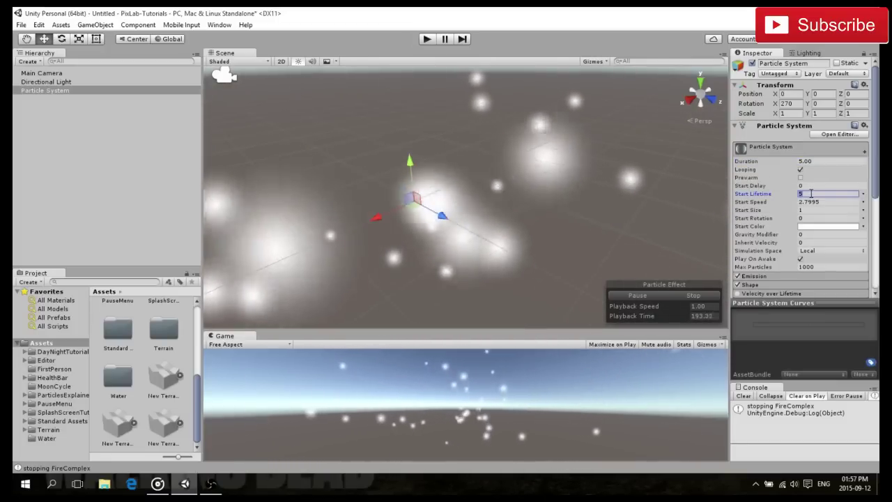
pyautogui.write('2')
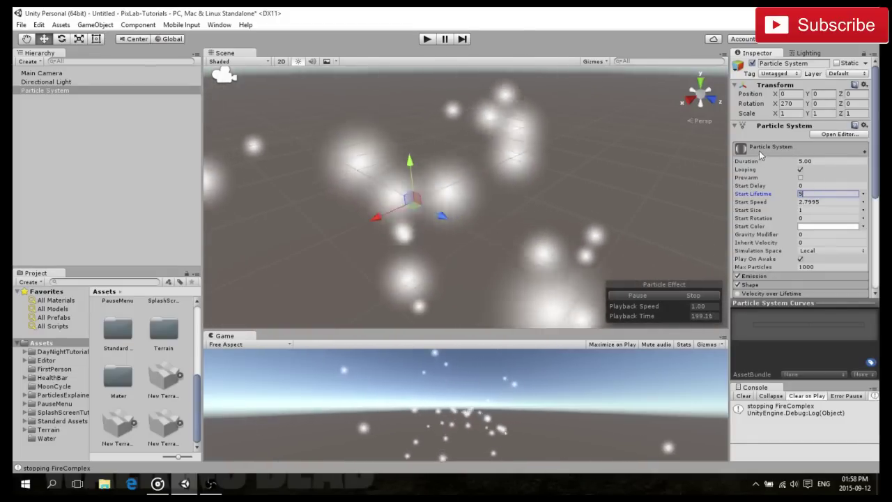
# - Set the particle system's emission rate to 0 so no particles are emitted continuously
pyautogui.click(759, 150)
pyautogui.click(754, 161)
pyautogui.click(828, 170)
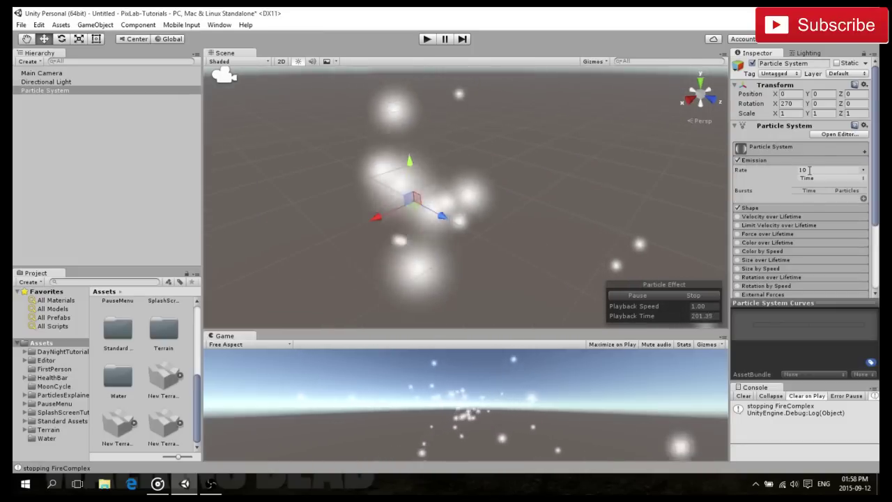
pyautogui.write('0')
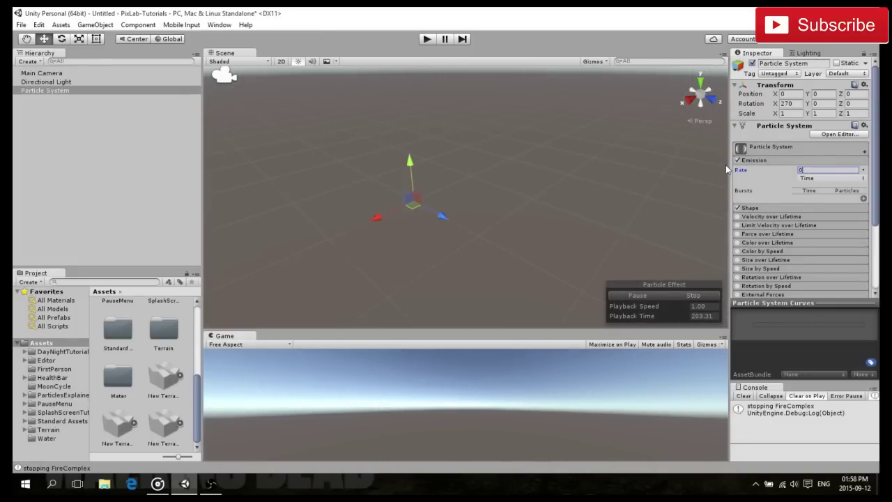
# - Add an emission burst of 50 particles at time 0.00
pyautogui.click(864, 199)
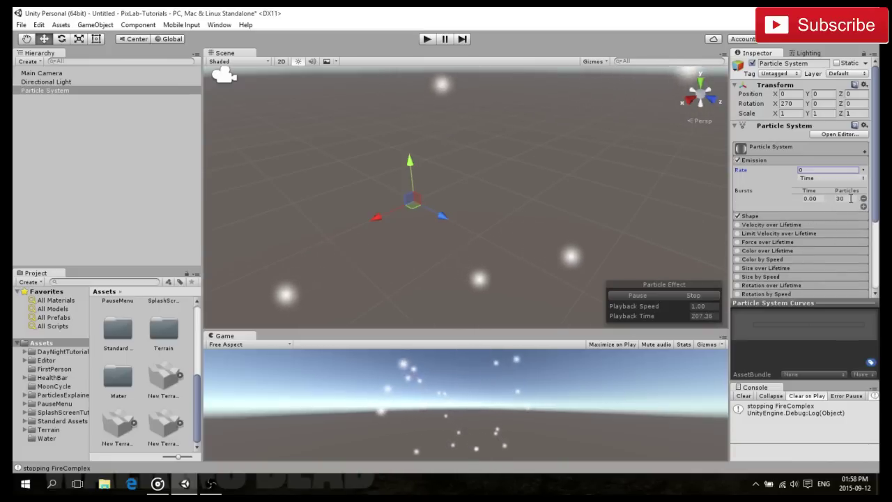
pyautogui.click(846, 200)
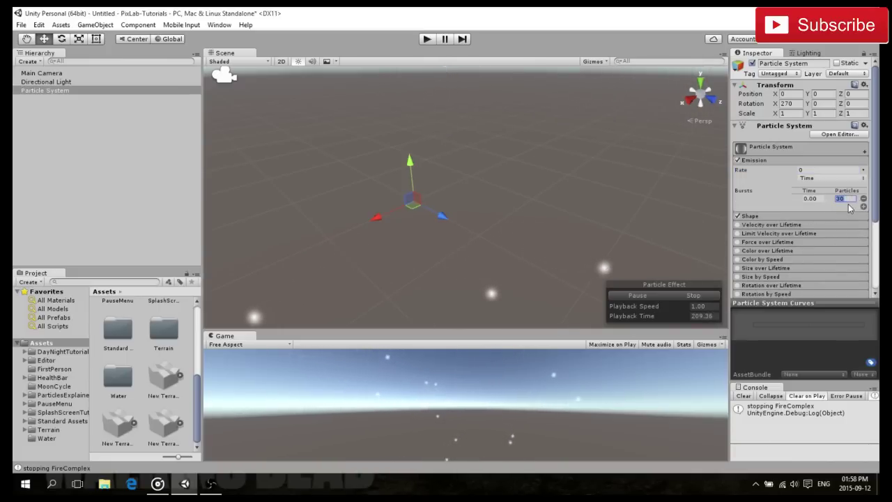
pyautogui.scroll(-8, 439, 214)
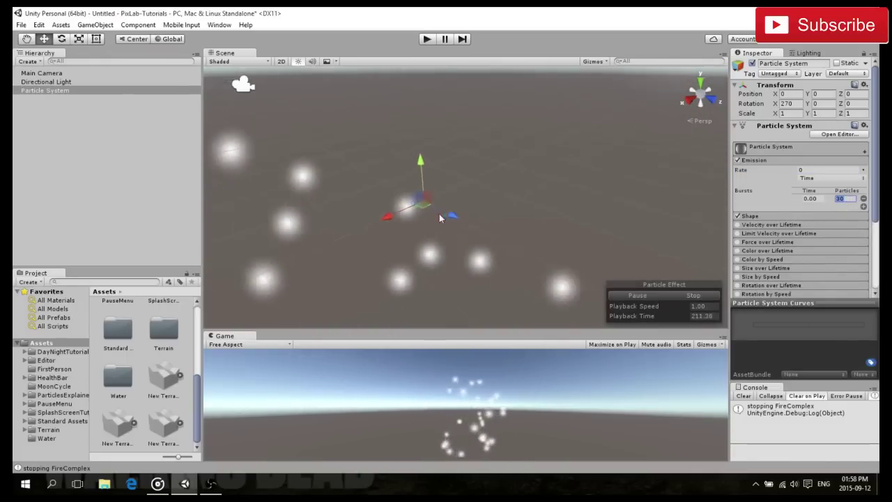
pyautogui.moveTo(386, 255); pyautogui.dragTo(454, 216, button='right')
pyautogui.moveTo(454, 216); pyautogui.dragTo(530, 170, button='middle')
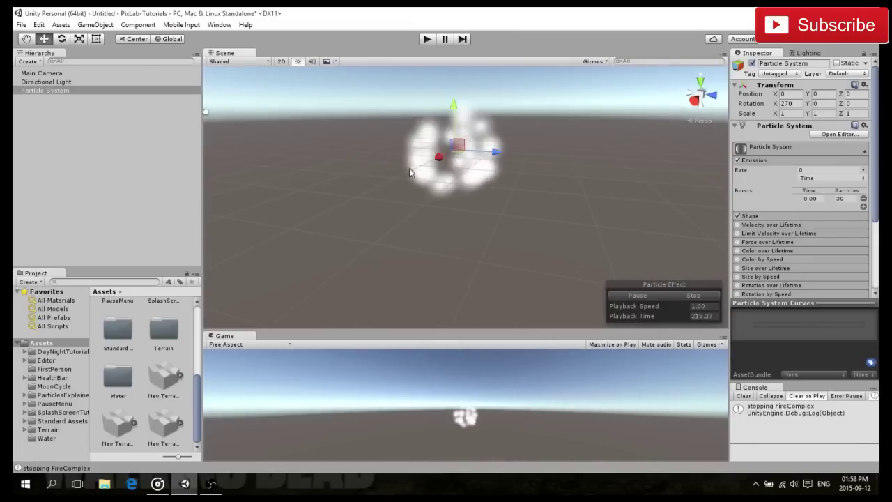
pyautogui.click(846, 200)
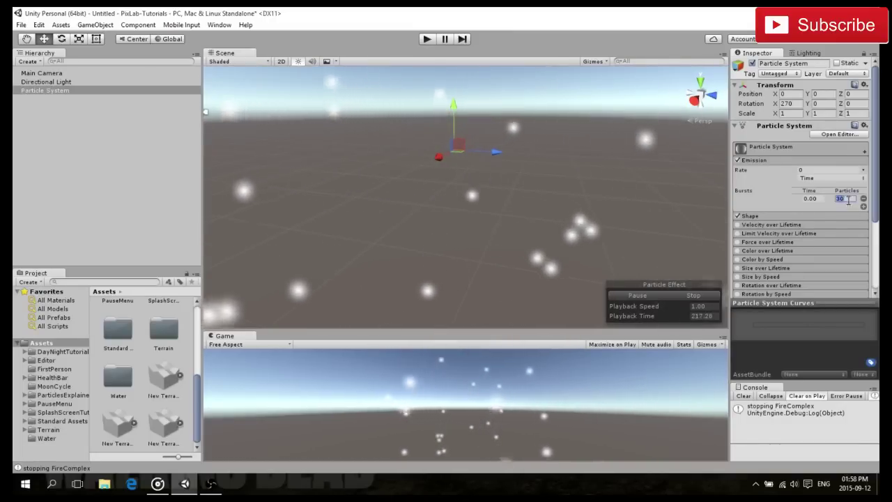
pyautogui.write('50')
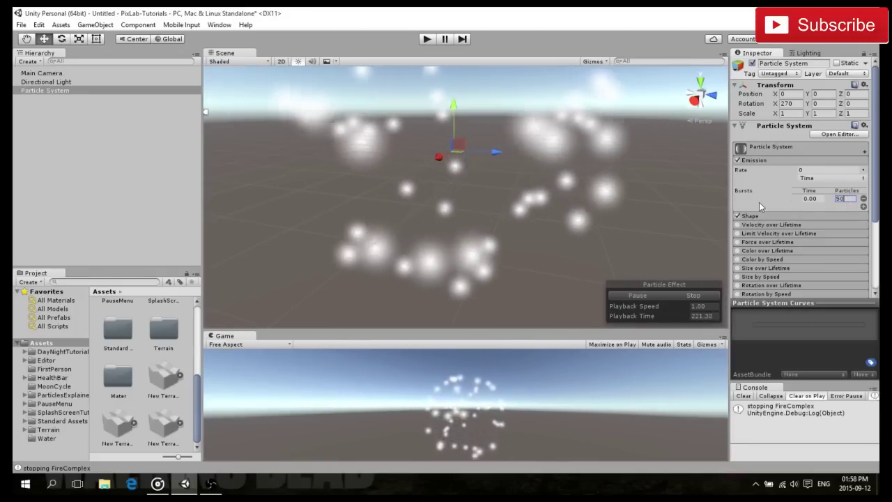
pyautogui.click(755, 161)
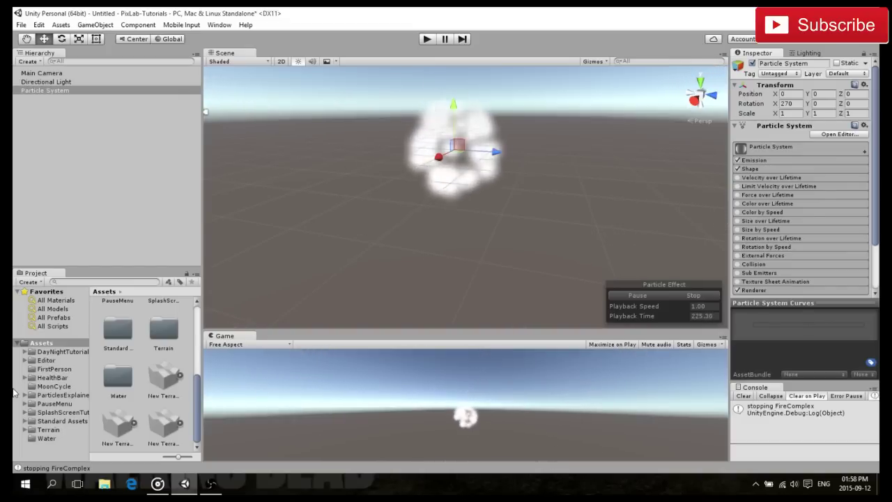
# - Create a material named ExplosiveParticles in the ParticlesFinisehd subfolder of ParticlesExplained
pyautogui.click(56, 395)
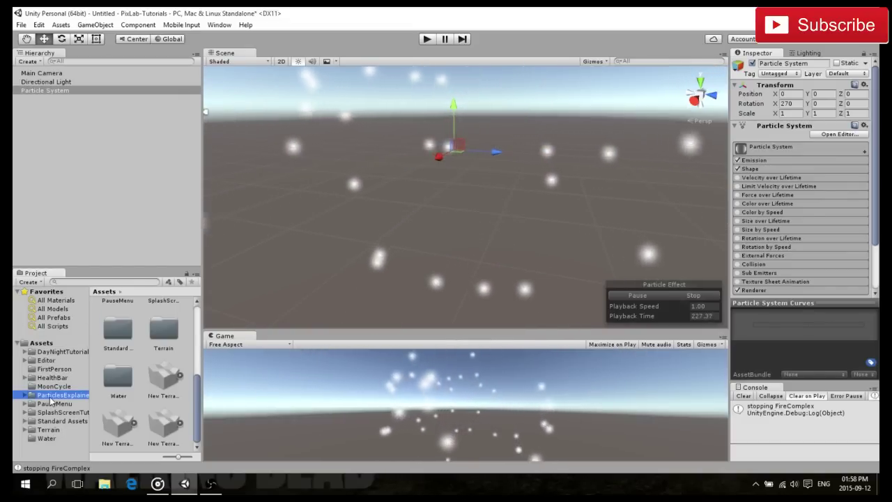
pyautogui.click(119, 333)
pyautogui.doubleClick(121, 335)
pyautogui.rightClick(141, 362)
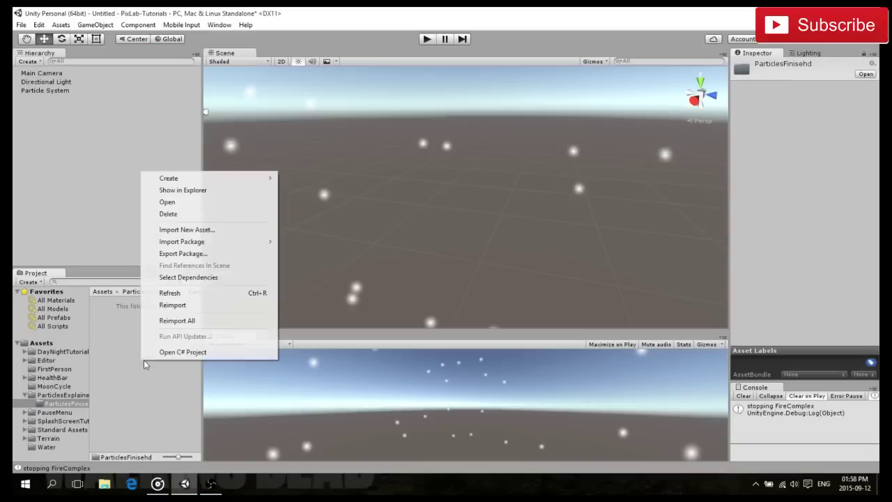
pyautogui.click(115, 371)
pyautogui.rightClick(147, 370)
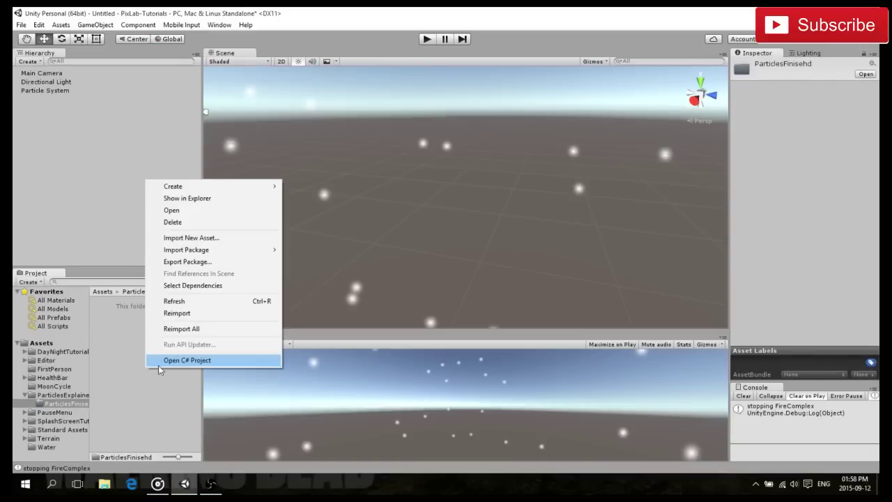
pyautogui.moveTo(196, 186)
pyautogui.click(310, 272)
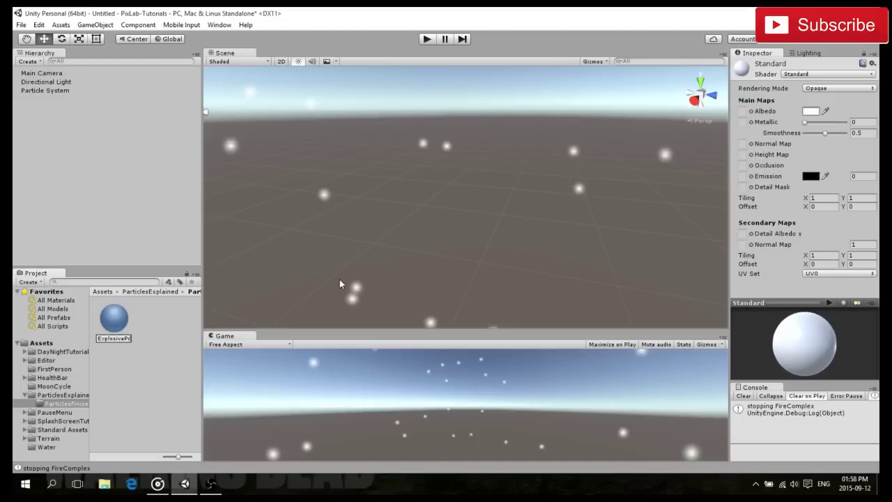
pyautogui.write('ExplosiveParticles')
pyautogui.press('Return')
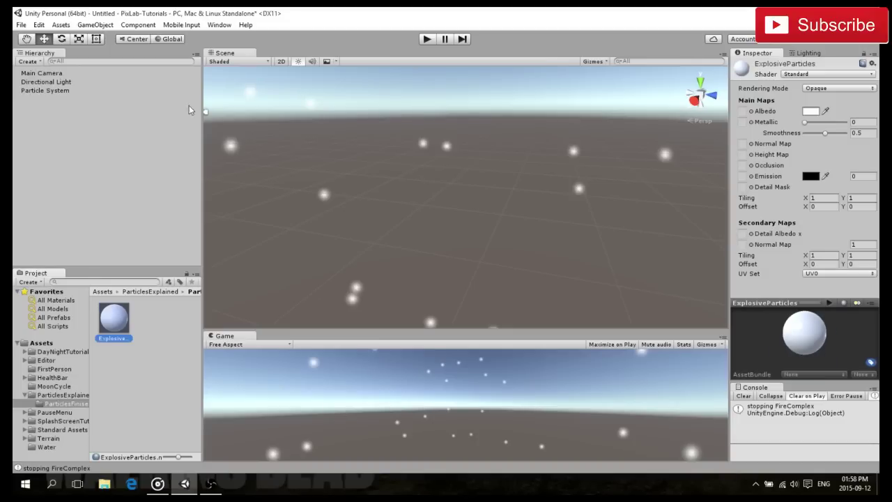
# - Give the ExplosiveParticles material the Particles/Additive shader and the LightHardCookie texture
pyautogui.click(793, 75)
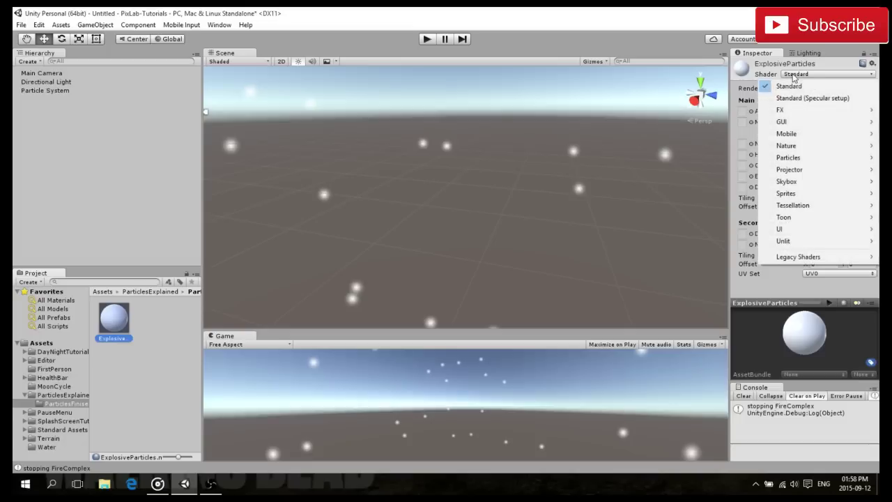
pyautogui.moveTo(772, 161)
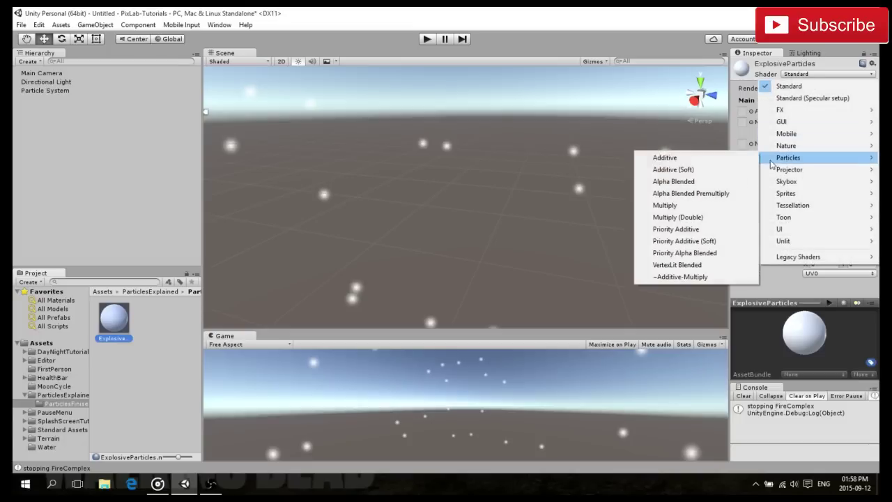
pyautogui.click(666, 156)
pyautogui.click(867, 126)
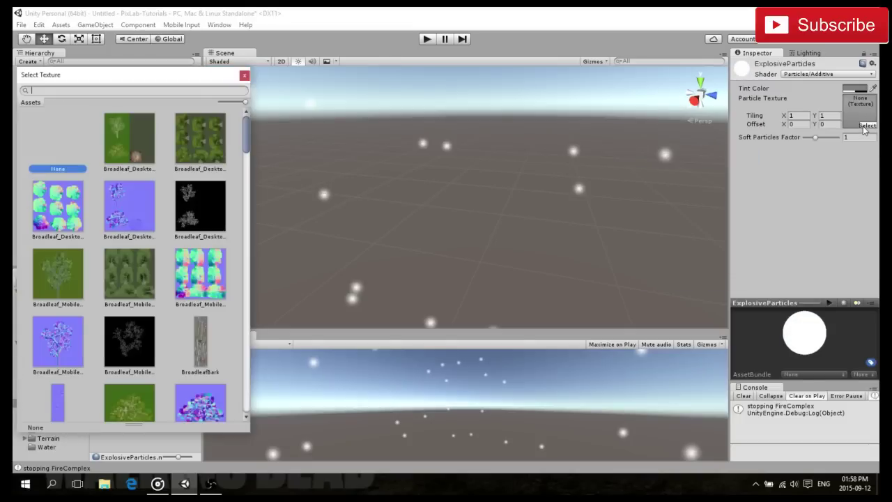
pyautogui.moveTo(248, 139); pyautogui.dragTo(239, 282)
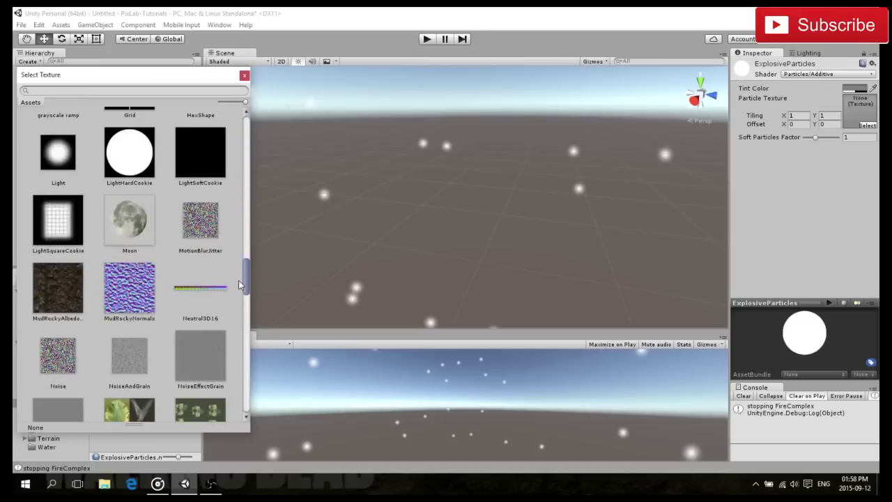
pyautogui.doubleClick(113, 160)
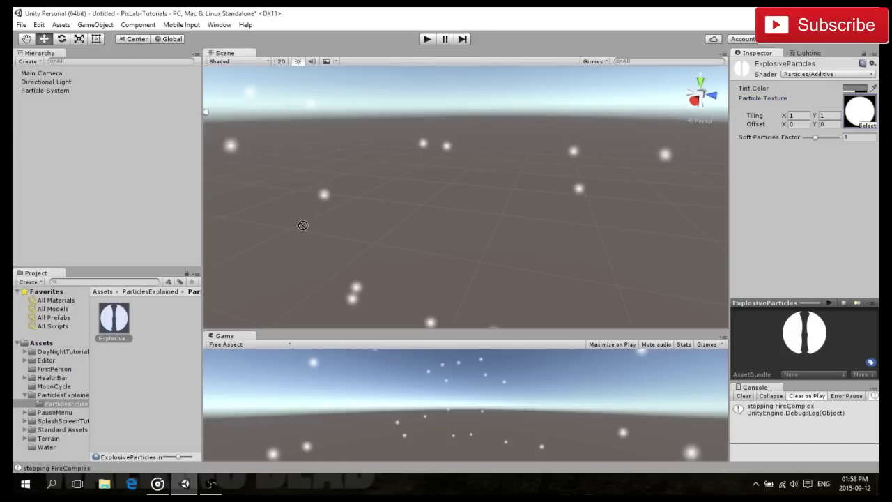
# - Apply the ExplosiveParticles material to the particle system in the scene
pyautogui.moveTo(292, 237); pyautogui.dragTo(322, 203)
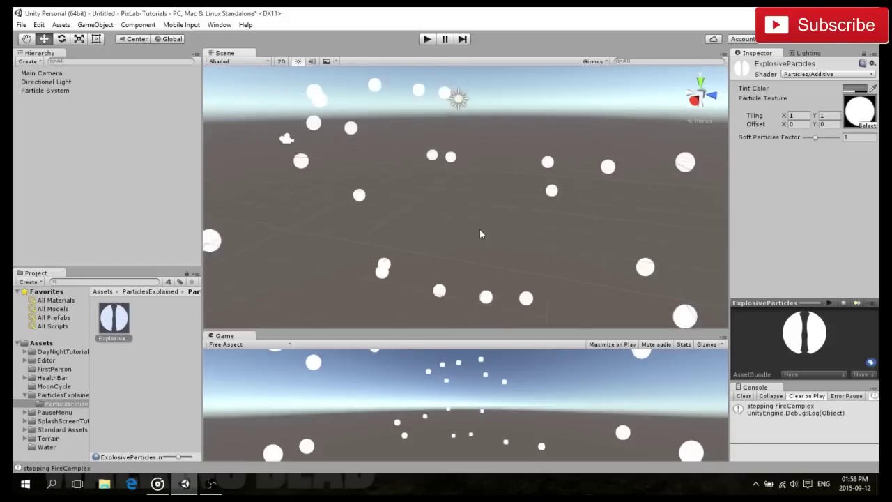
pyautogui.keyDown('alt'); pyautogui.moveTo(471, 225); pyautogui.dragTo(457, 196); pyautogui.keyUp('alt')
pyautogui.moveTo(457, 196); pyautogui.dragTo(409, 221, button='right')
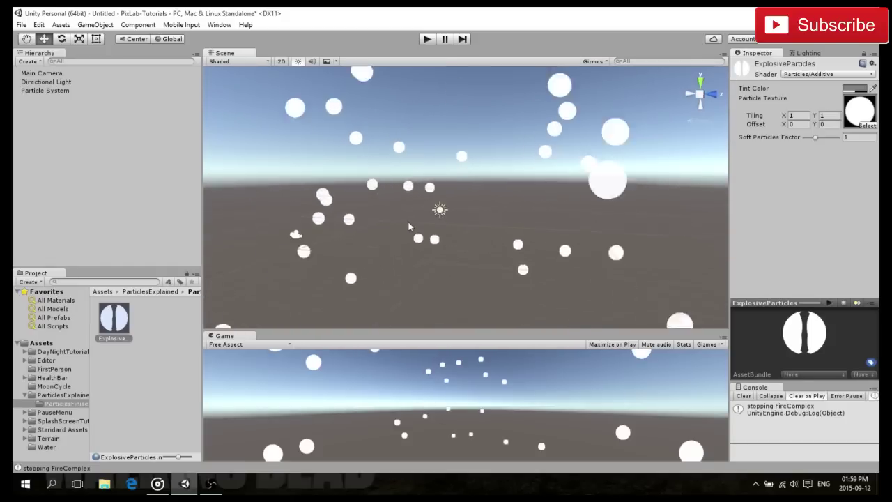
pyautogui.scroll(6, 516, 259)
pyautogui.moveTo(482, 267); pyautogui.dragTo(476, 256, button='middle')
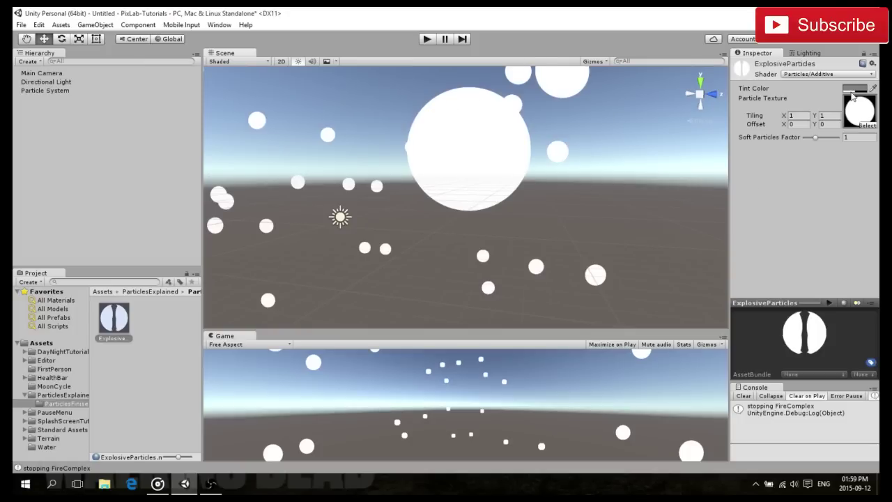
# - Set the alpha of the ExplosiveParticles material's tint color to 50 and check the particles in the scene
pyautogui.click(854, 89)
pyautogui.moveTo(61, 205); pyautogui.dragTo(43, 206)
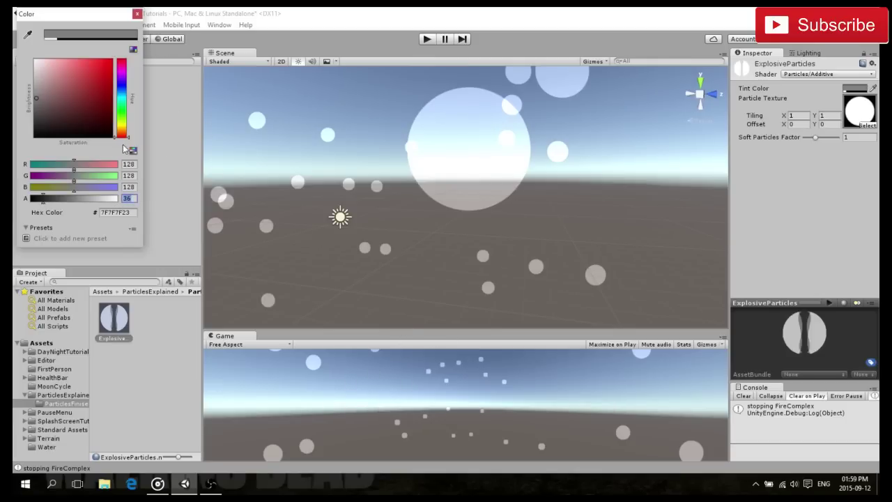
pyautogui.moveTo(44, 202); pyautogui.dragTo(47, 203)
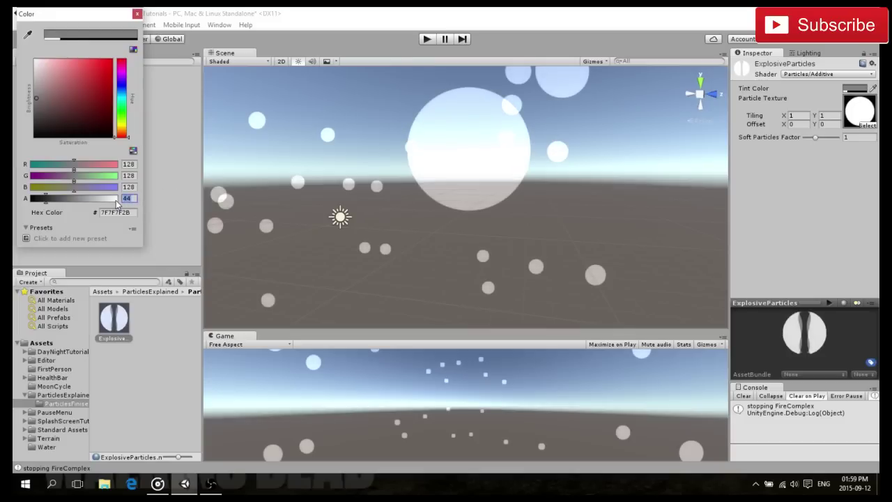
pyautogui.write('50')
pyautogui.click(138, 14)
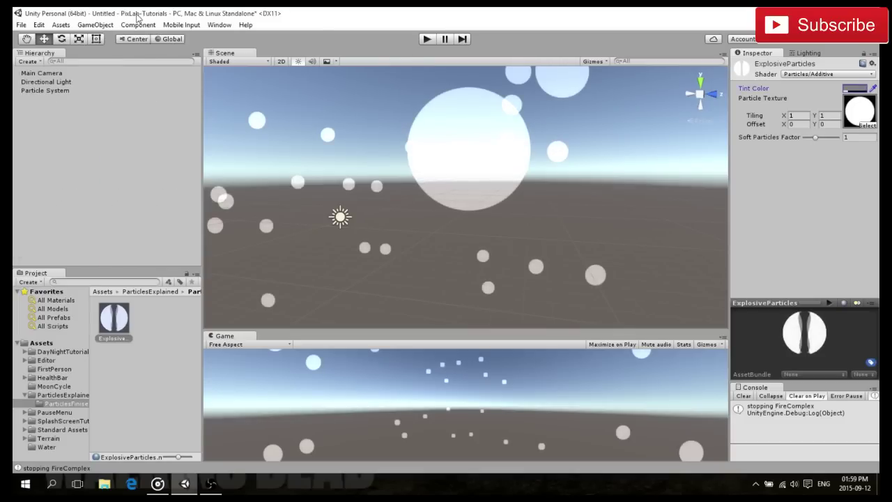
pyautogui.click(154, 347)
pyautogui.scroll(-8, 520, 186)
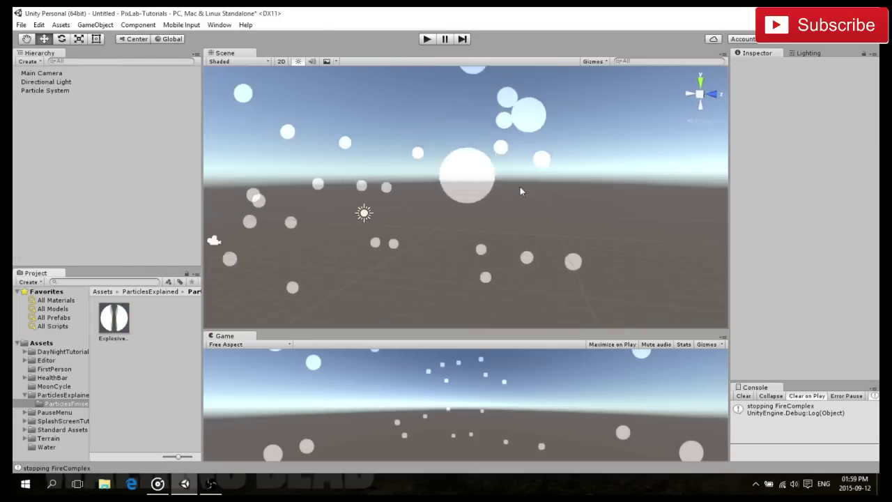
pyautogui.moveTo(536, 178); pyautogui.dragTo(475, 204, button='right')
pyautogui.moveTo(476, 204); pyautogui.dragTo(438, 208, button='middle')
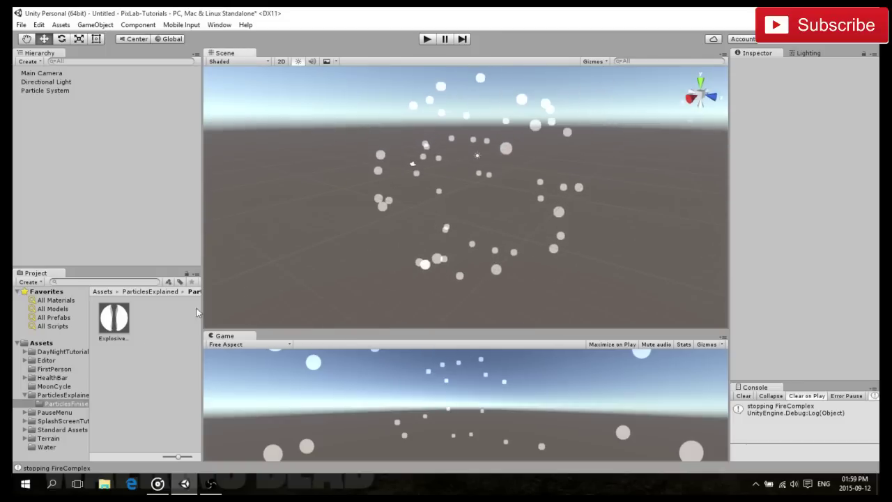
pyautogui.click(113, 326)
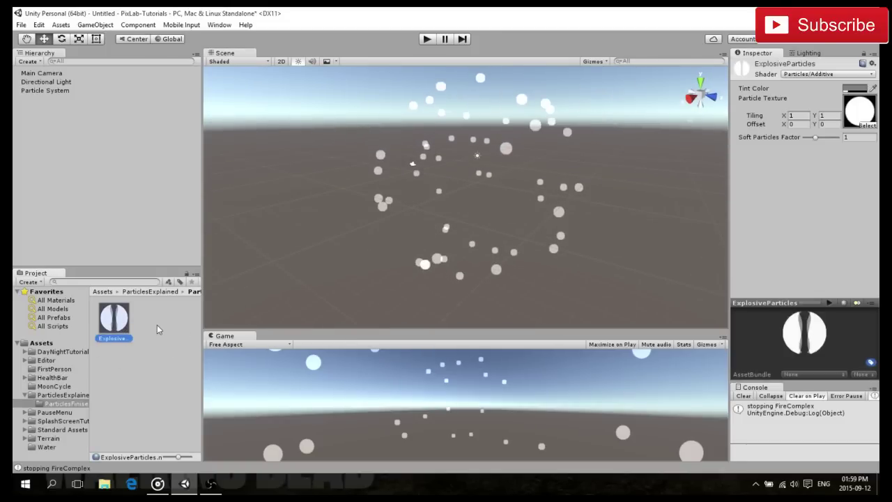
pyautogui.scroll(6, 513, 173)
pyautogui.moveTo(509, 173); pyautogui.dragTo(492, 189, button='middle')
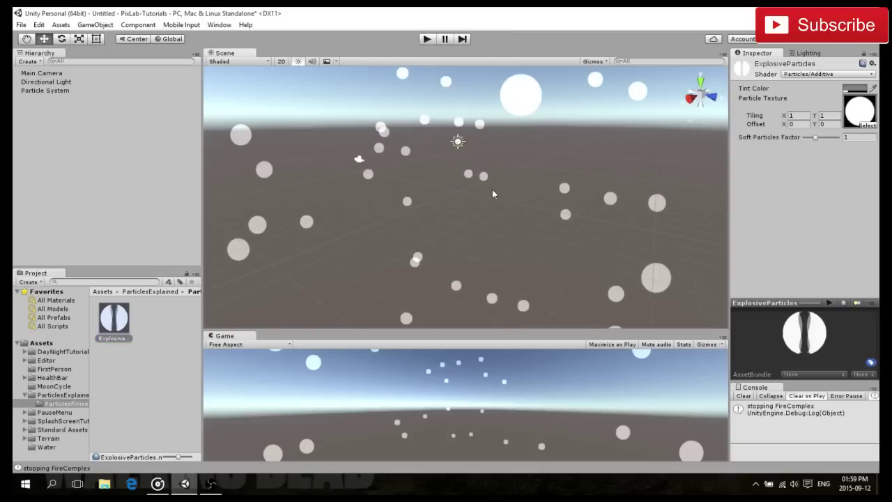
# - Switch the particle system's Start Speed to Random Between Two Constants and widen the Inspector
pyautogui.click(61, 91)
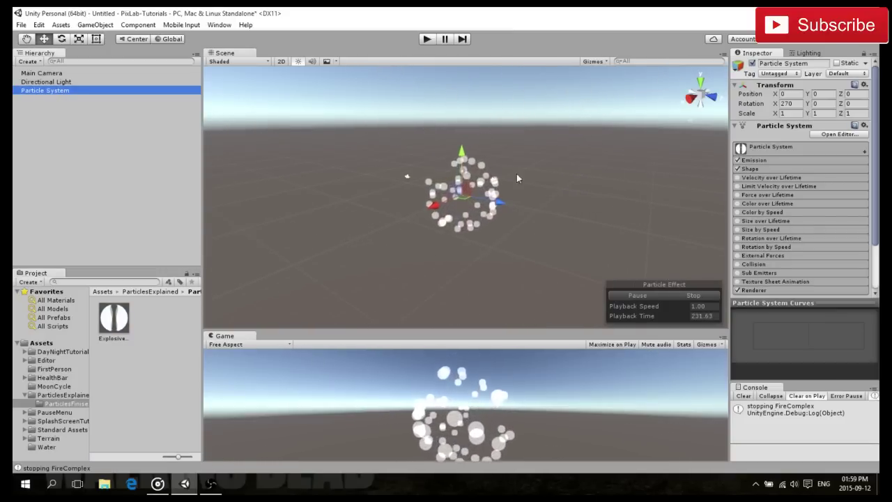
pyautogui.moveTo(502, 182); pyautogui.dragTo(487, 189, button='middle')
pyautogui.click(768, 161)
pyautogui.click(766, 160)
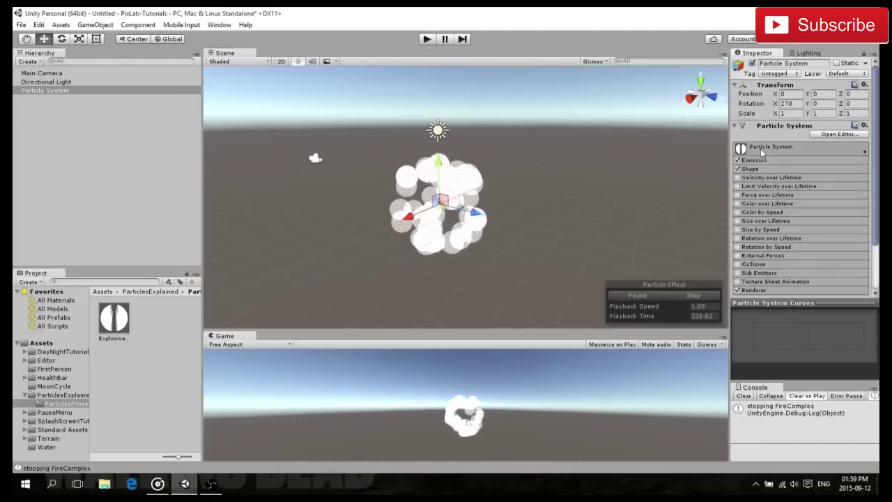
pyautogui.click(770, 147)
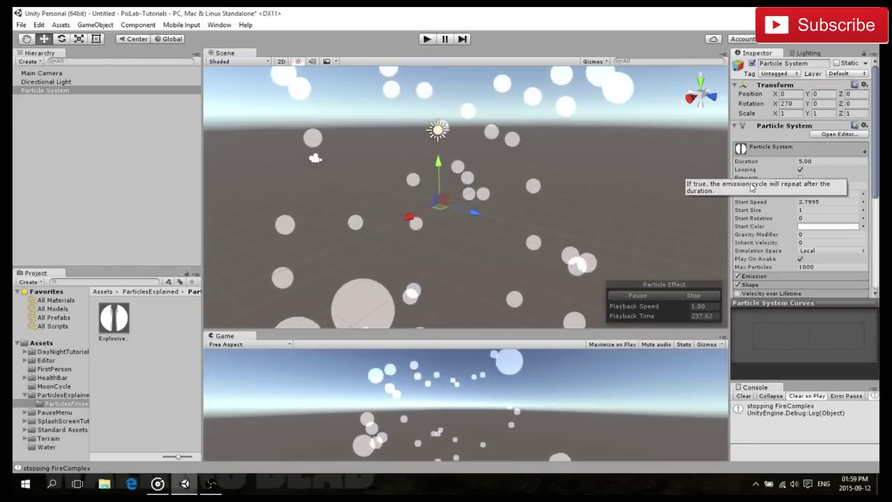
pyautogui.click(820, 201)
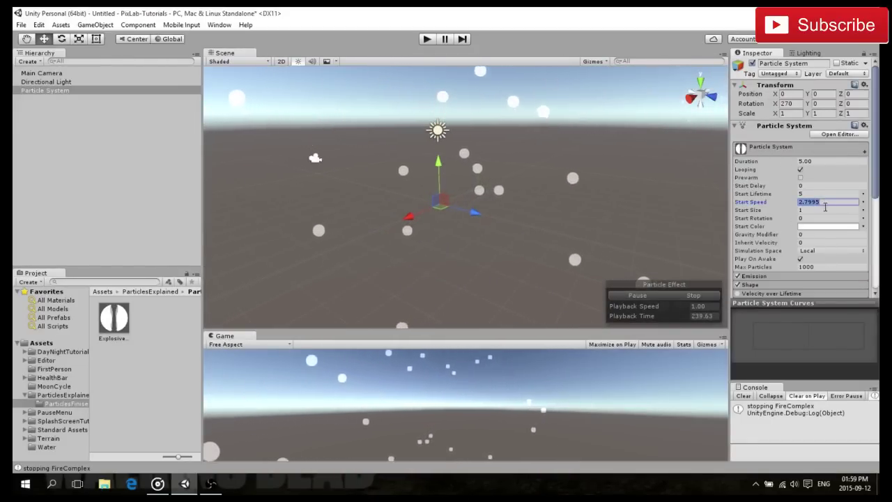
pyautogui.click(864, 202)
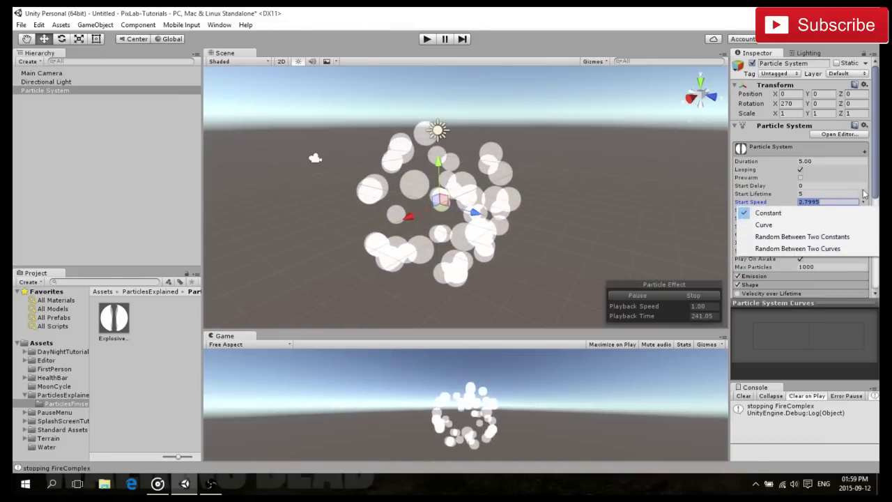
pyautogui.click(831, 201)
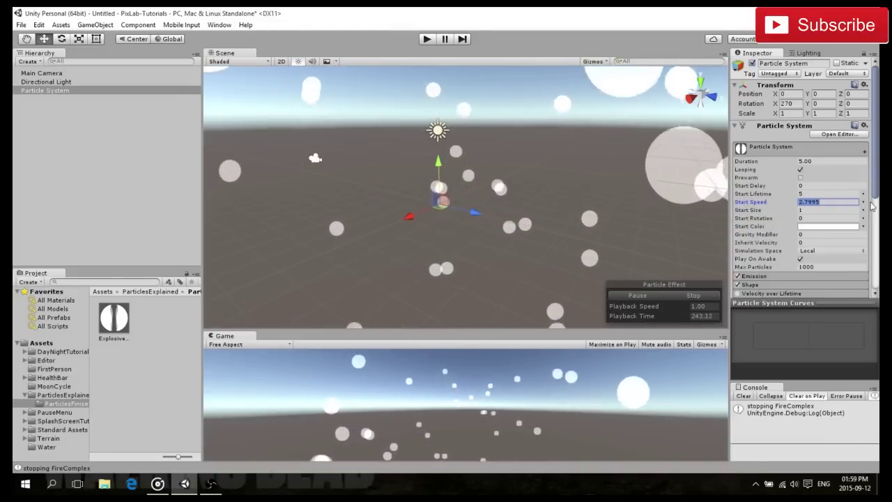
pyautogui.click(864, 203)
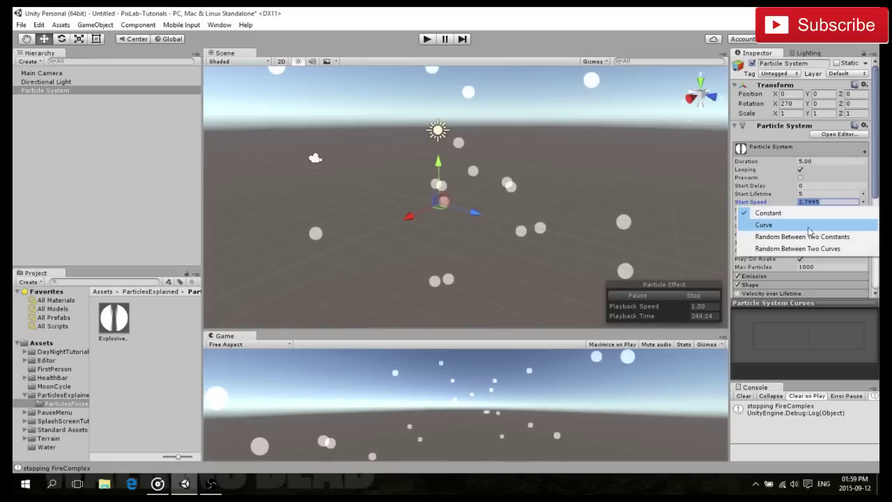
pyautogui.click(823, 239)
pyautogui.moveTo(731, 209); pyautogui.dragTo(615, 208)
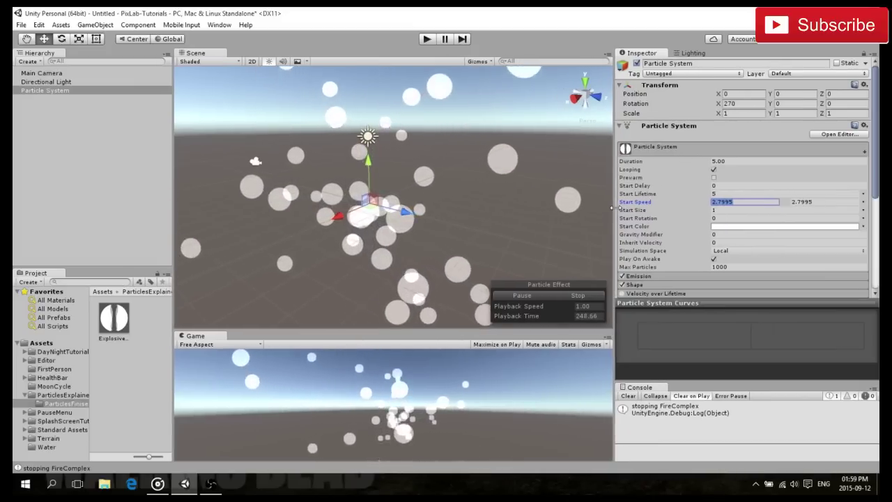
# - Try Start Speed constants of 30 and 20 and check the particles in the scene
pyautogui.scroll(-1, 714, 225)
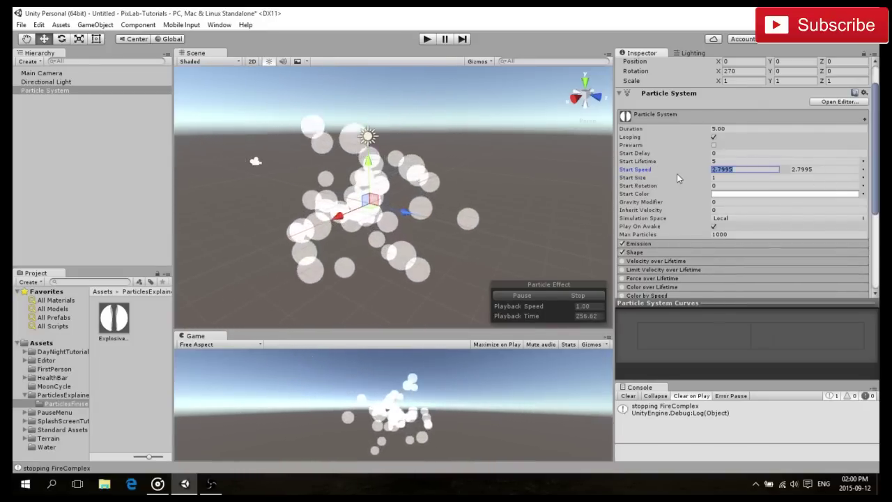
pyautogui.write('10')
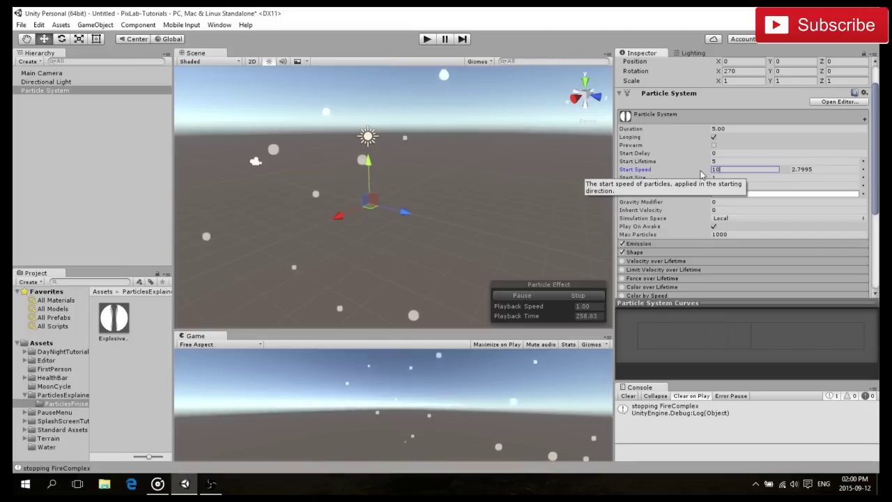
pyautogui.click(822, 169)
pyautogui.write('20')
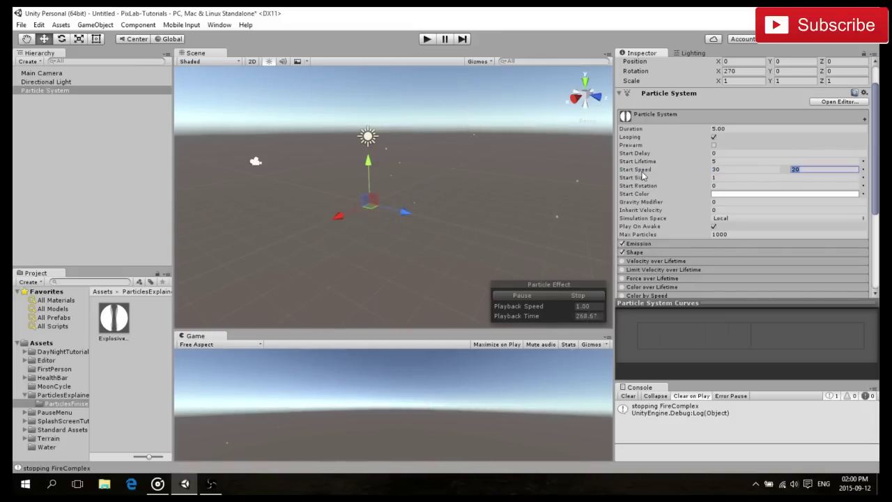
pyautogui.write('50')
pyautogui.moveTo(504, 184); pyautogui.dragTo(449, 181, button='middle')
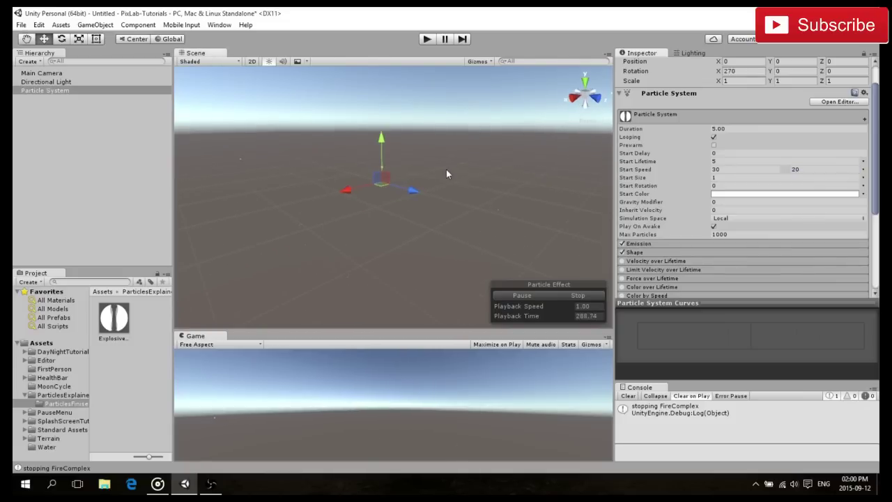
pyautogui.moveTo(442, 169); pyautogui.dragTo(309, 183, button='right')
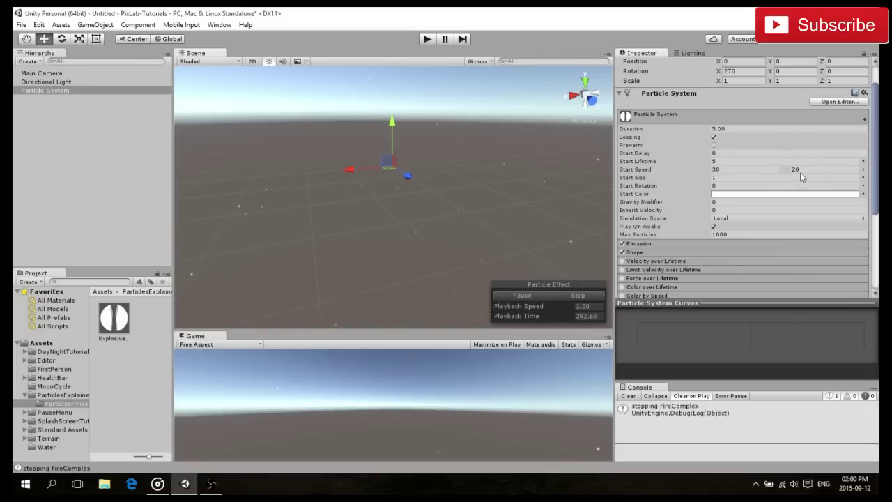
# - Try 15 as the first Start Speed constant and check the burst from another angle
pyautogui.click(727, 169)
pyautogui.write('15')
pyautogui.press('Tab')
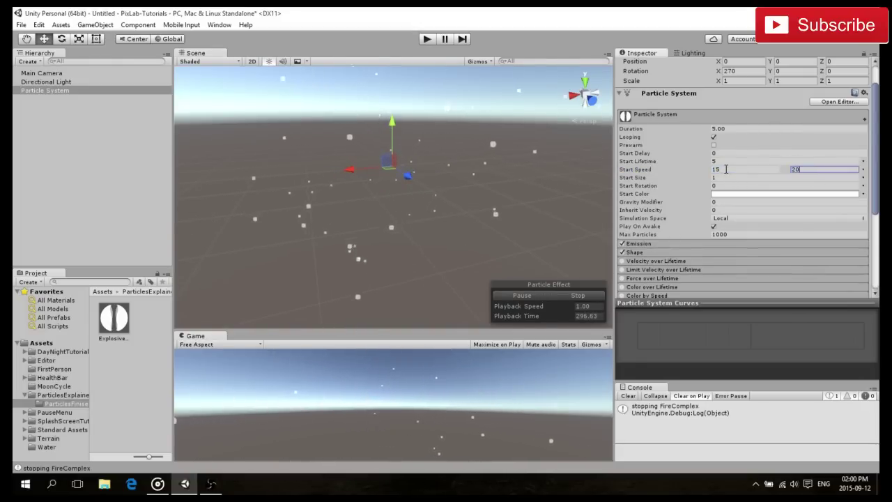
pyautogui.click(408, 240)
pyautogui.click(43, 91)
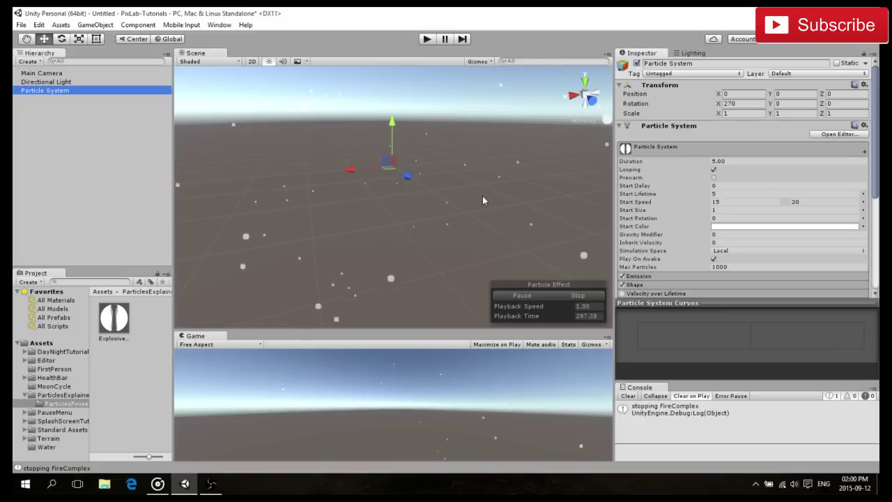
pyautogui.moveTo(474, 199); pyautogui.dragTo(422, 220, button='right')
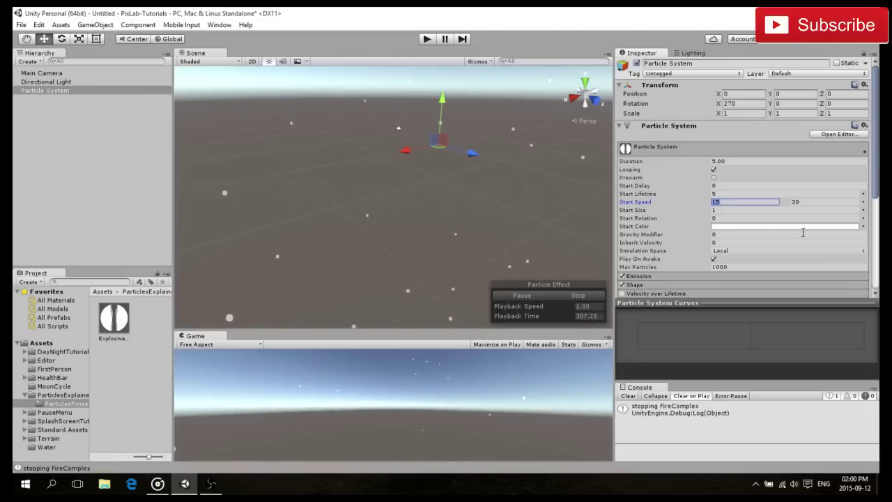
# - Set the particle system's two Start Speed constants to 25 and 35
pyautogui.click(662, 149)
pyautogui.click(662, 149)
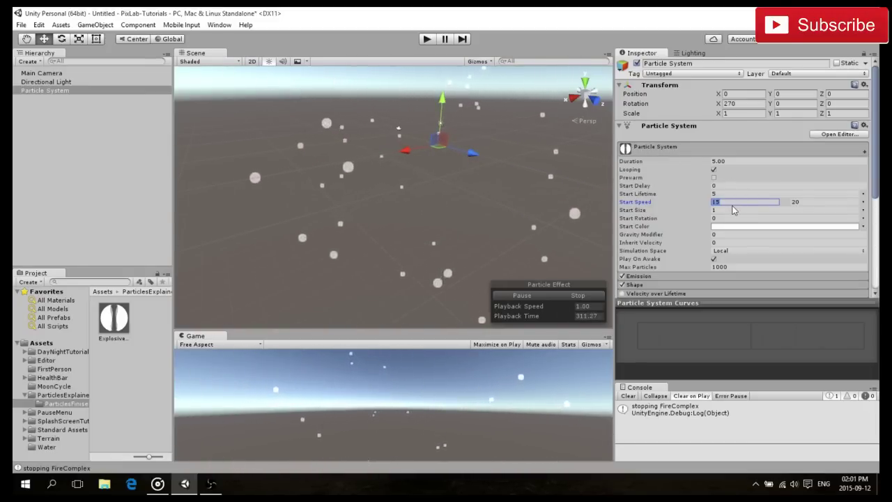
pyautogui.write('25')
pyautogui.press('Tab')
pyautogui.write('30')
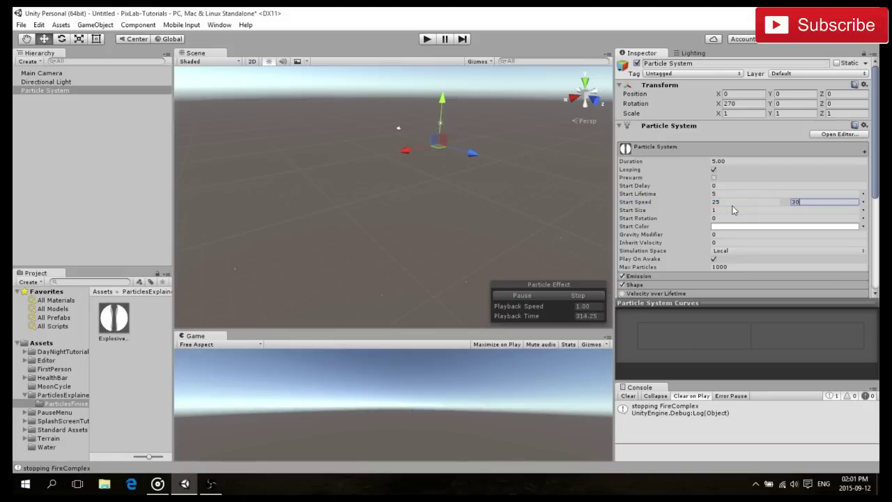
pyautogui.press('BackSpace')
pyautogui.write('5')
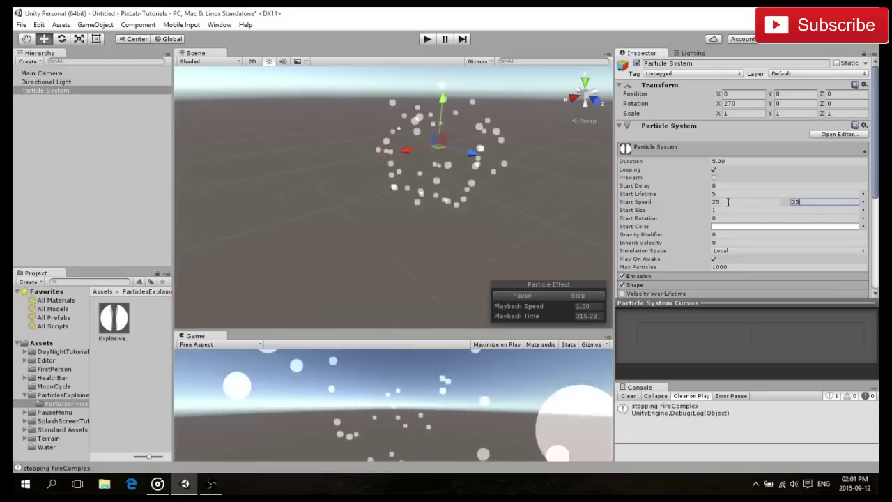
# - Set the particles' Start Lifetime to 3
pyautogui.click(725, 193)
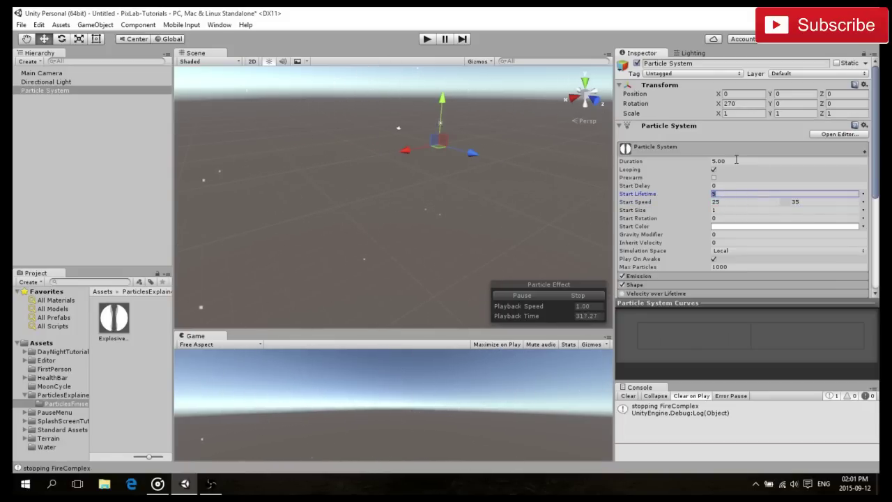
pyautogui.click(723, 186)
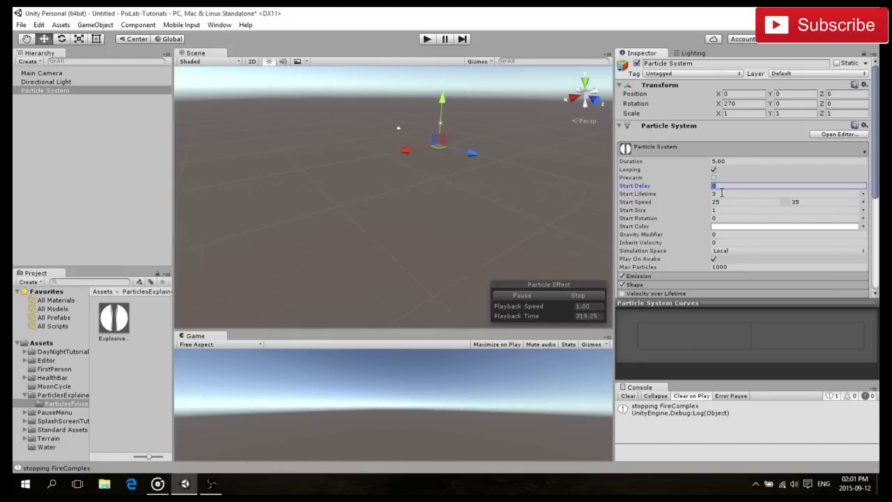
pyautogui.click(733, 160)
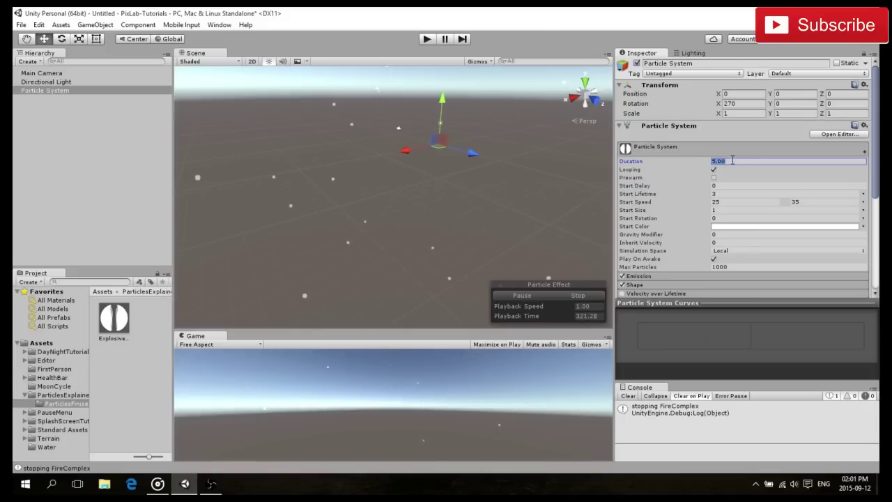
pyautogui.click(726, 201)
# - Switch Start Size to Random Between Two Constants with values of 1.5 and 0.75
pyautogui.click(723, 209)
pyautogui.click(864, 209)
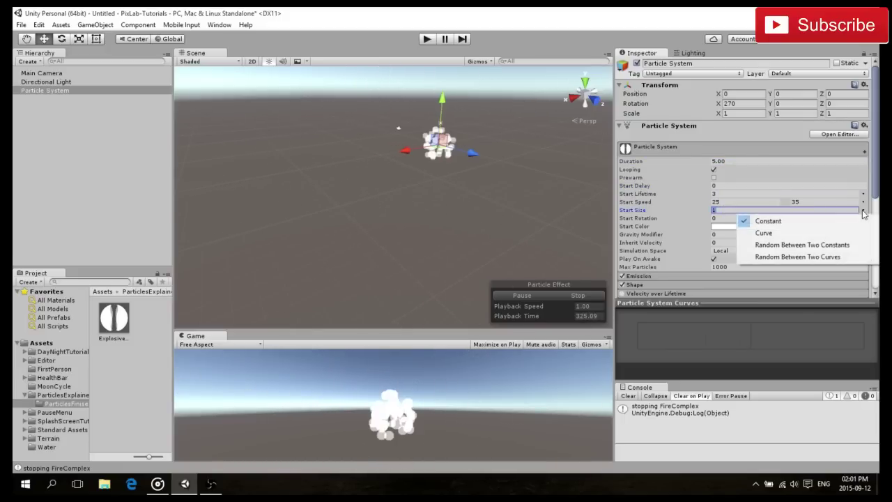
pyautogui.click(802, 244)
pyautogui.click(746, 209)
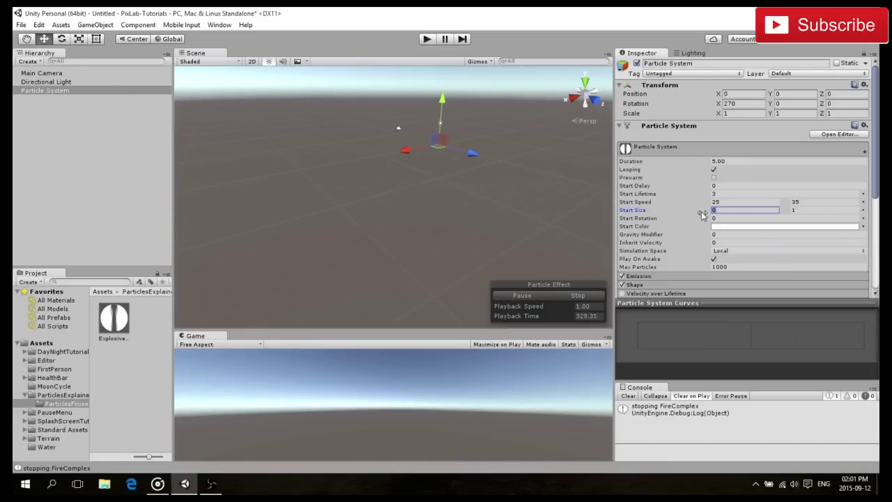
pyautogui.write('1.5')
pyautogui.click(811, 209)
pyautogui.write('0.75')
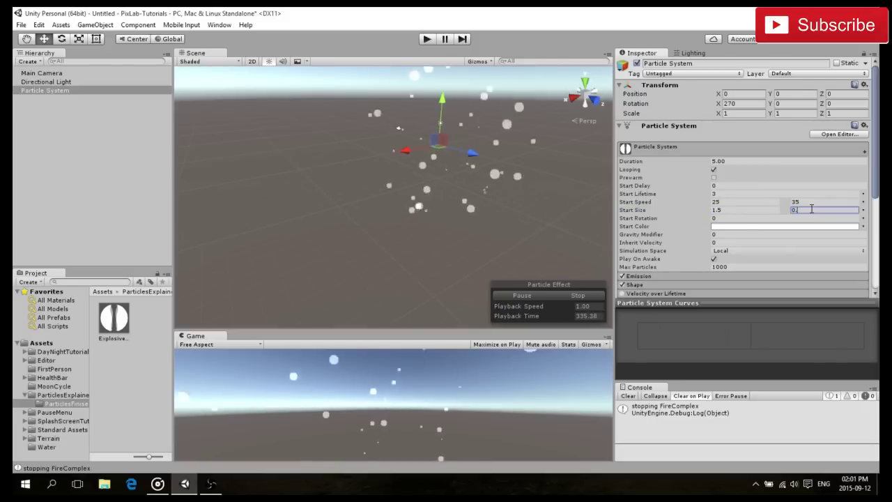
pyautogui.click(721, 219)
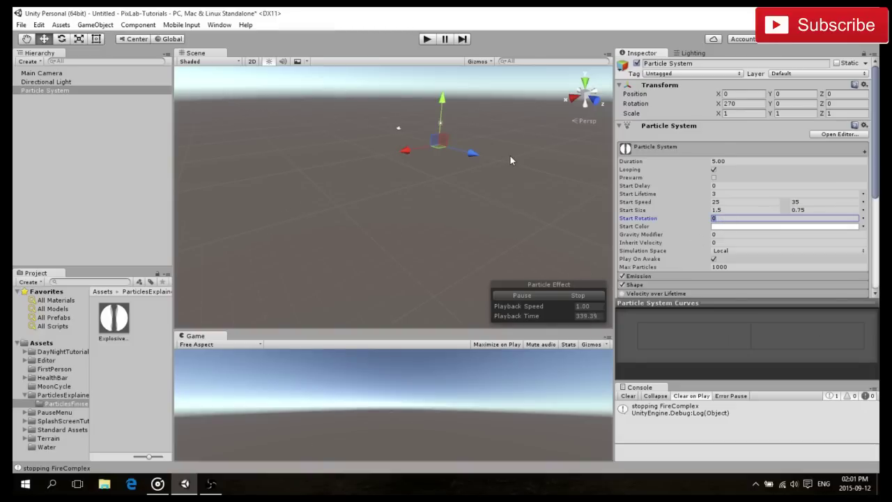
# - Set the Emission burst to 200 particles, check it in the scene and collapse the Emission module
pyautogui.click(643, 278)
pyautogui.scroll(-5, 697, 203)
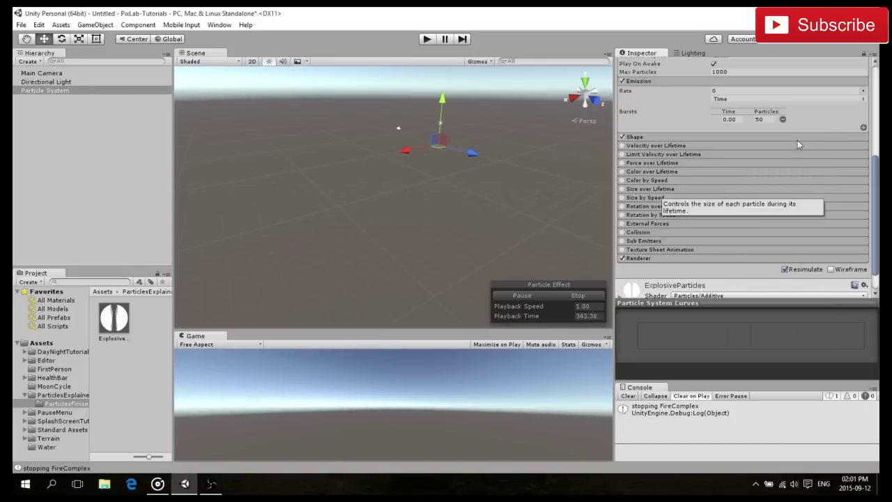
pyautogui.scroll(1, 669, 181)
pyautogui.click(763, 151)
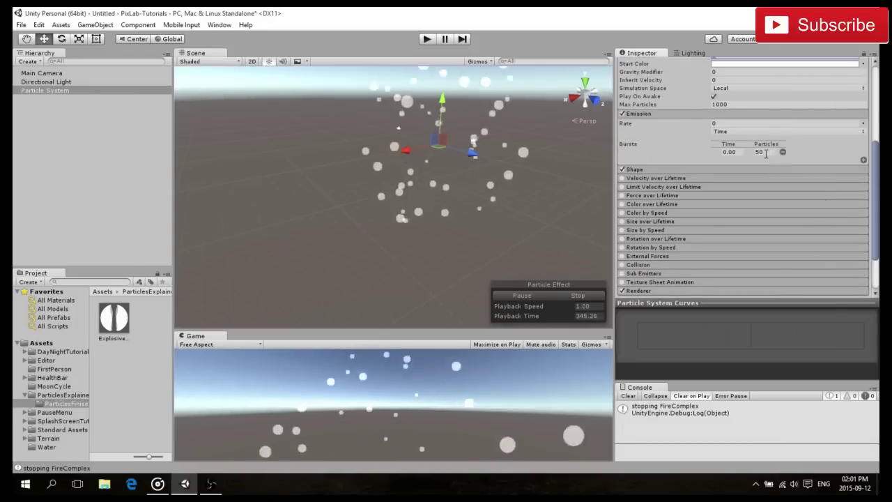
pyautogui.write('200')
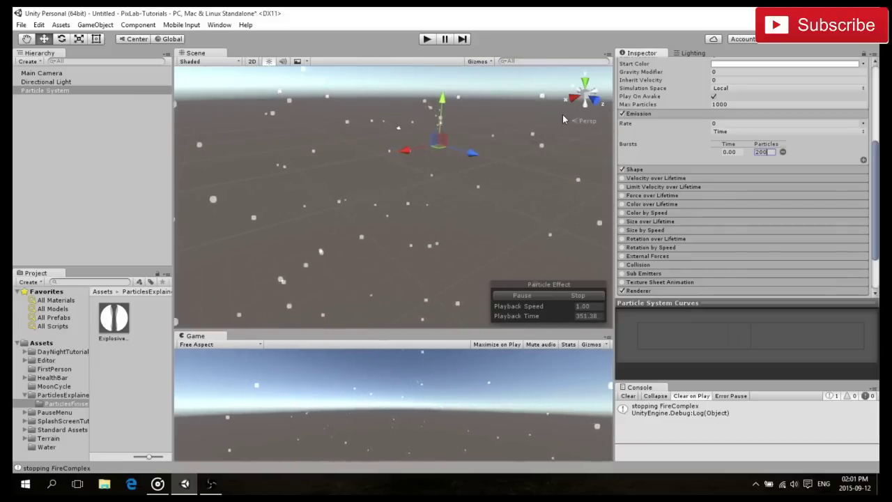
pyautogui.moveTo(563, 114); pyautogui.dragTo(494, 160, button='middle')
pyautogui.scroll(-5, 491, 161)
pyautogui.scroll(4, 502, 164)
pyautogui.click(658, 114)
pyautogui.scroll(5, 697, 132)
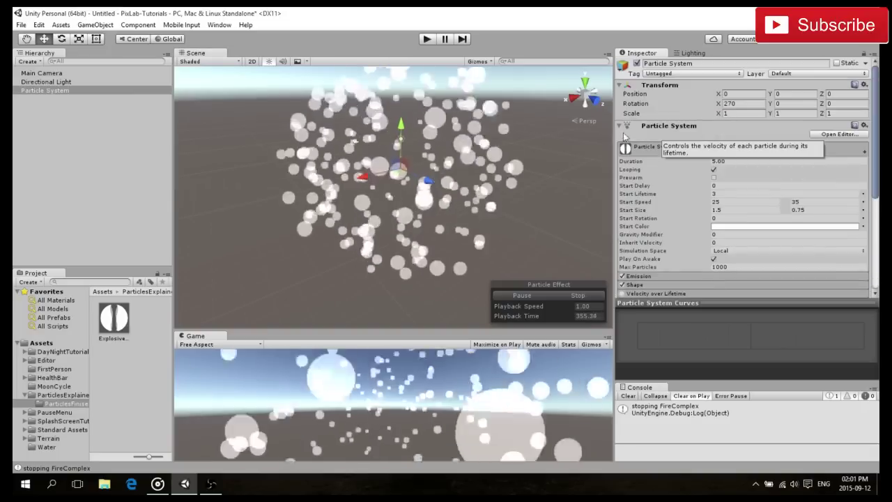
# - Collapse the main particle settings and review the list of remaining particle modules
pyautogui.click(656, 147)
pyautogui.click(656, 147)
pyautogui.click(657, 147)
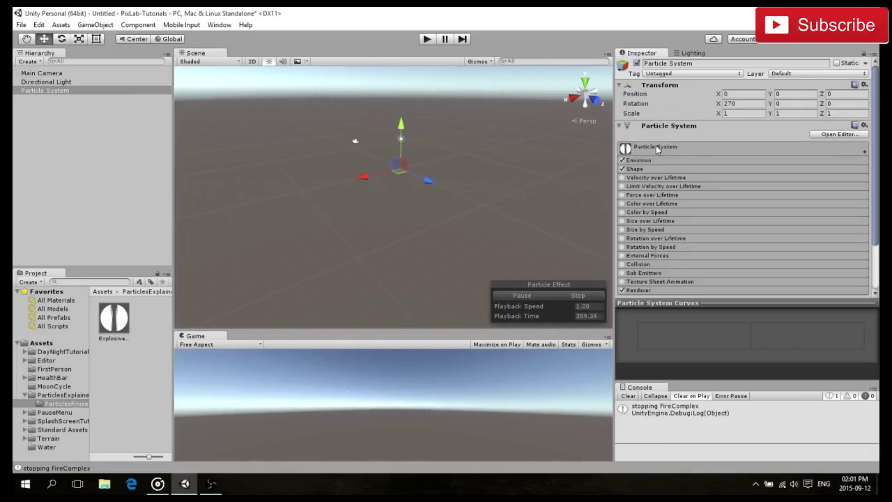
pyautogui.click(646, 151)
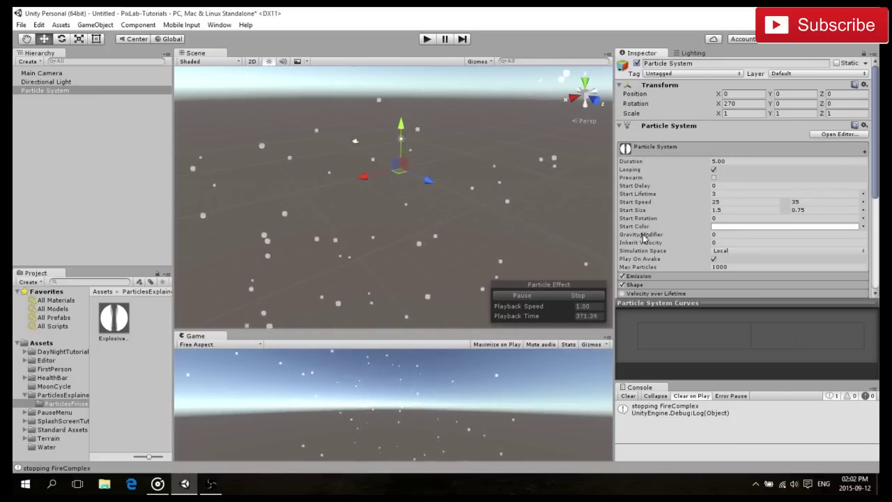
pyautogui.click(659, 146)
pyautogui.scroll(-2, 662, 182)
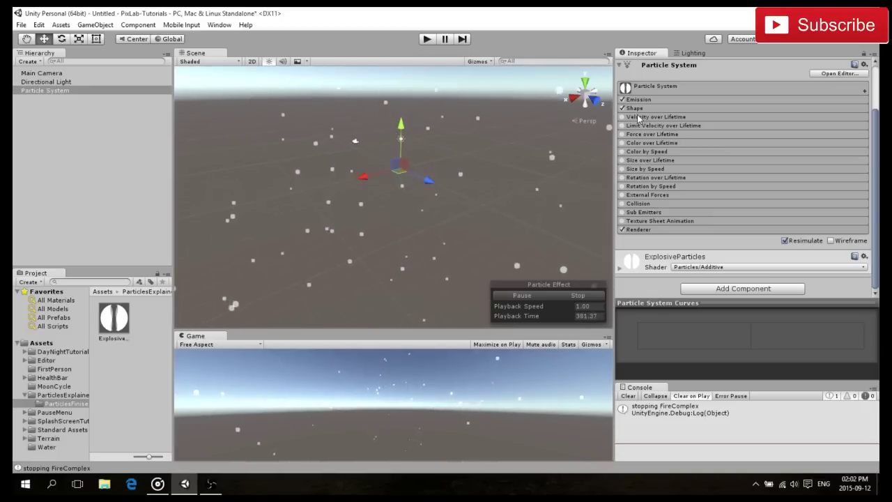
# - Enable Size over Lifetime and shape its curve to fall from 1.0 at the start to 0 at the end
pyautogui.click(623, 160)
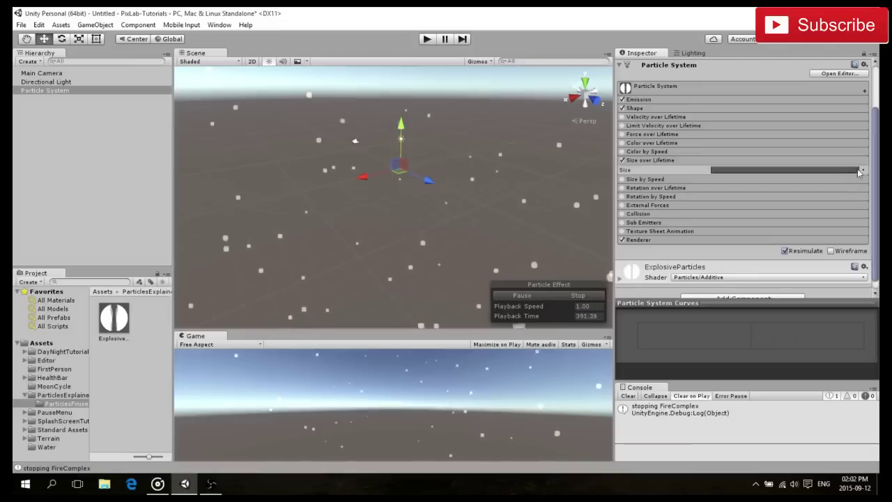
pyautogui.click(768, 170)
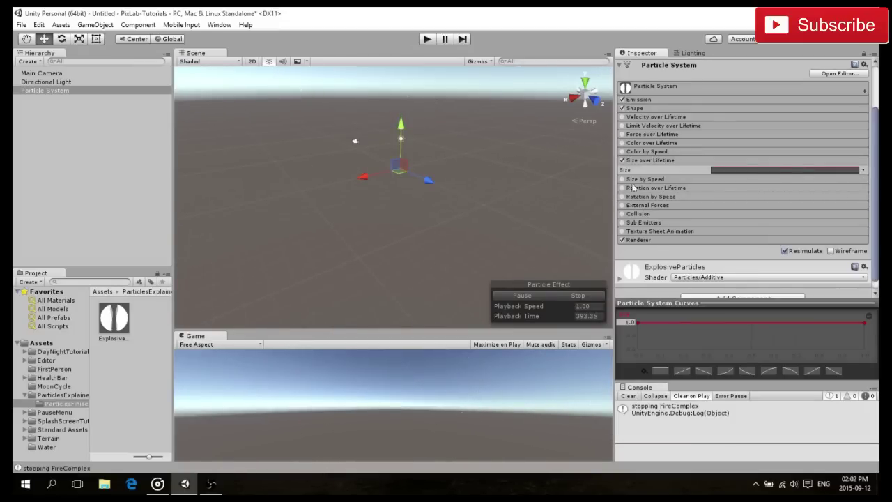
pyautogui.moveTo(610, 296); pyautogui.dragTo(592, 296)
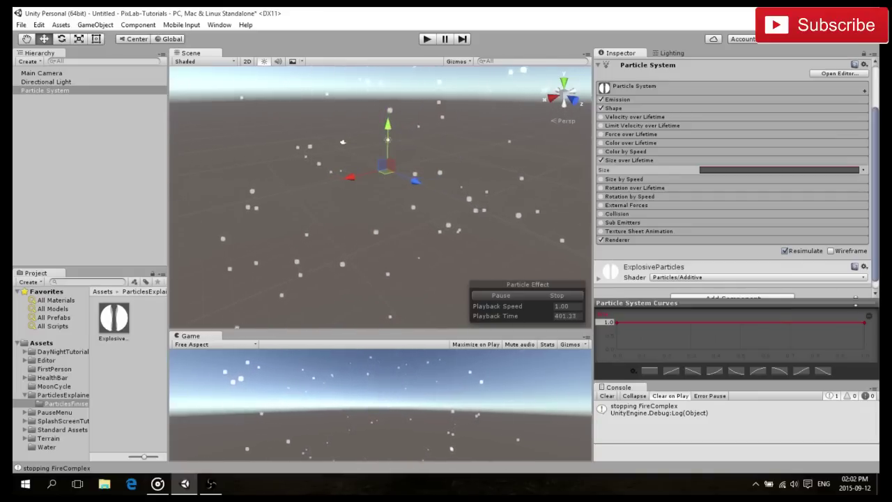
pyautogui.moveTo(868, 322); pyautogui.dragTo(868, 349)
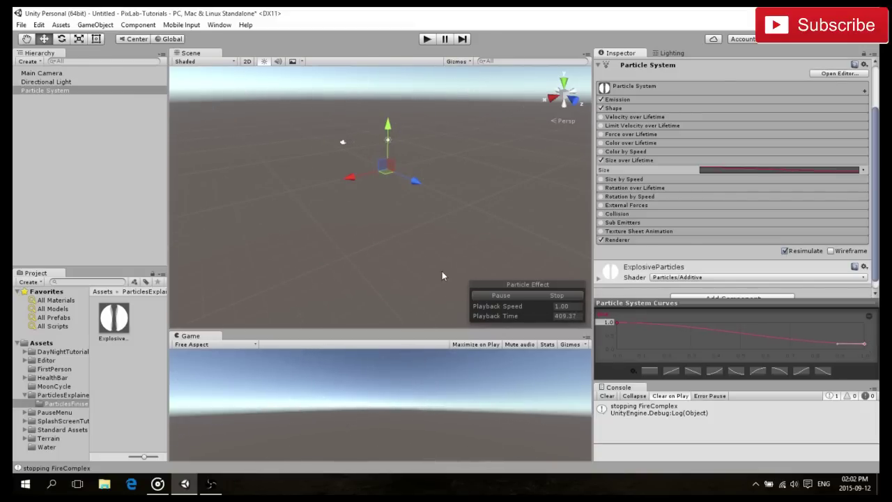
pyautogui.moveTo(419, 142); pyautogui.dragTo(415, 160, button='middle')
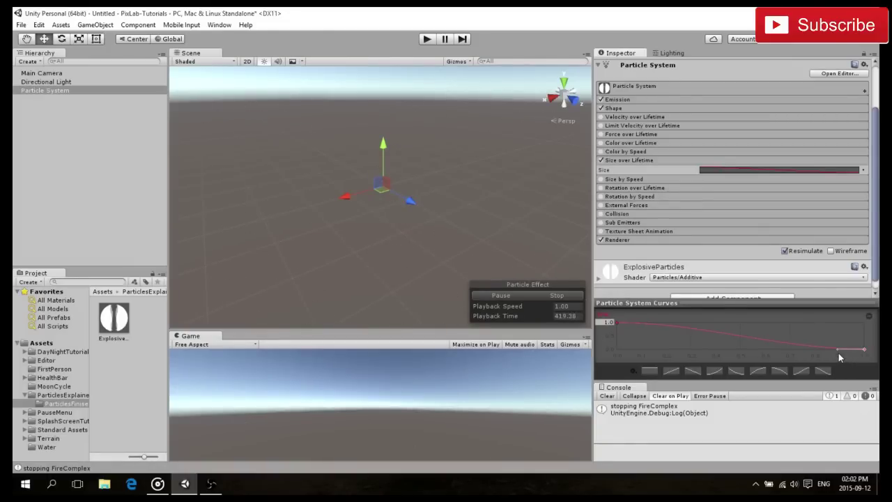
# - Collapse the Size over Lifetime module and enable Color over Lifetime
pyautogui.click(617, 160)
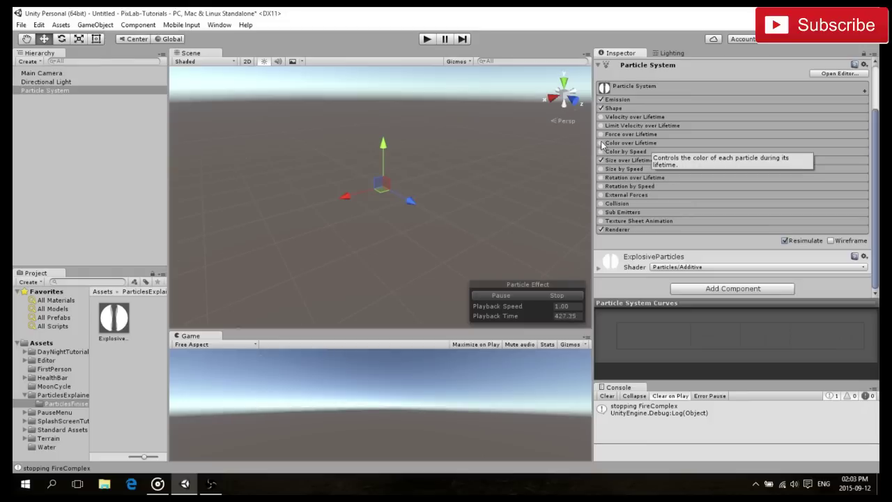
pyautogui.click(624, 142)
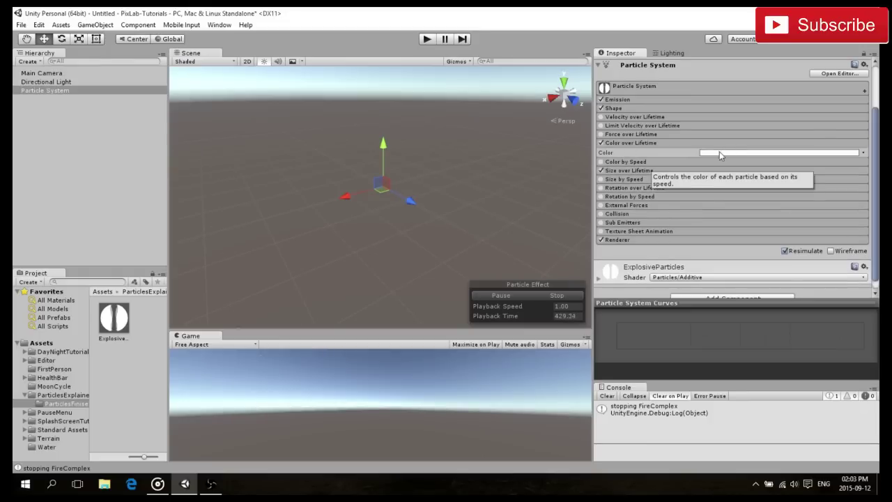
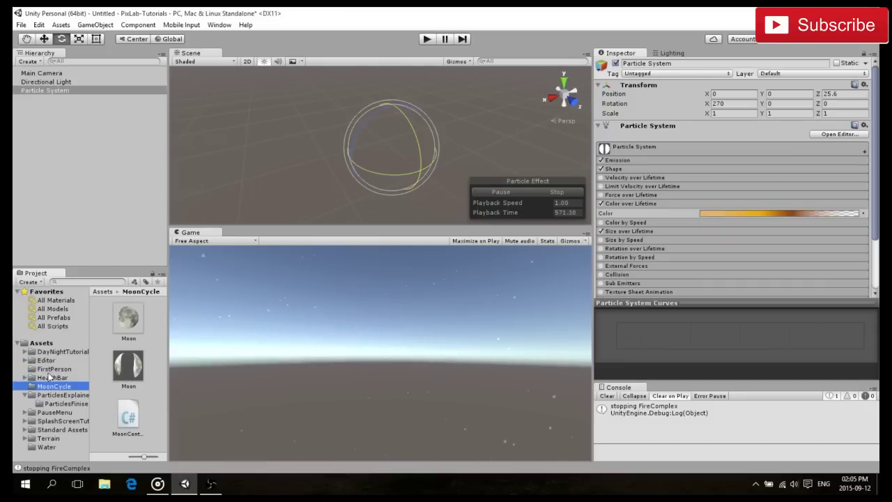
# - Find the skybox material in the Skybox folder under DayNightTutorial's Finished folder and apply it to the scene
pyautogui.click(53, 351)
pyautogui.scroll(-1, 133, 377)
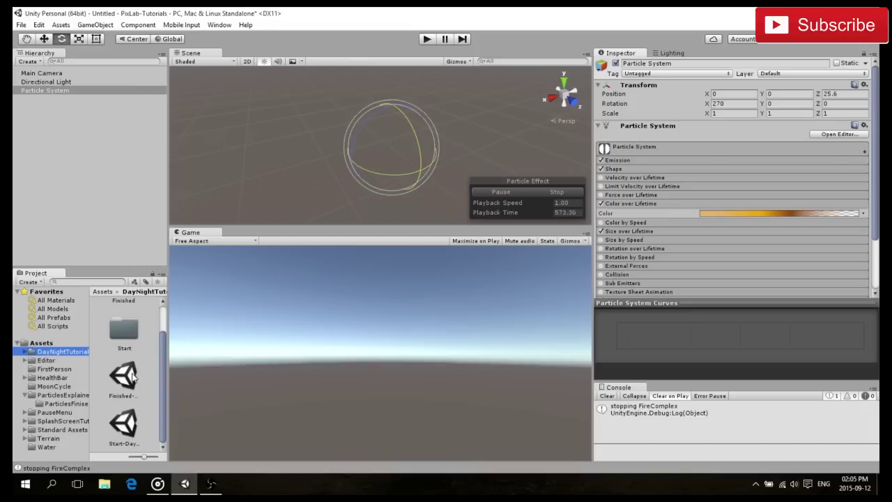
pyautogui.scroll(1, 131, 375)
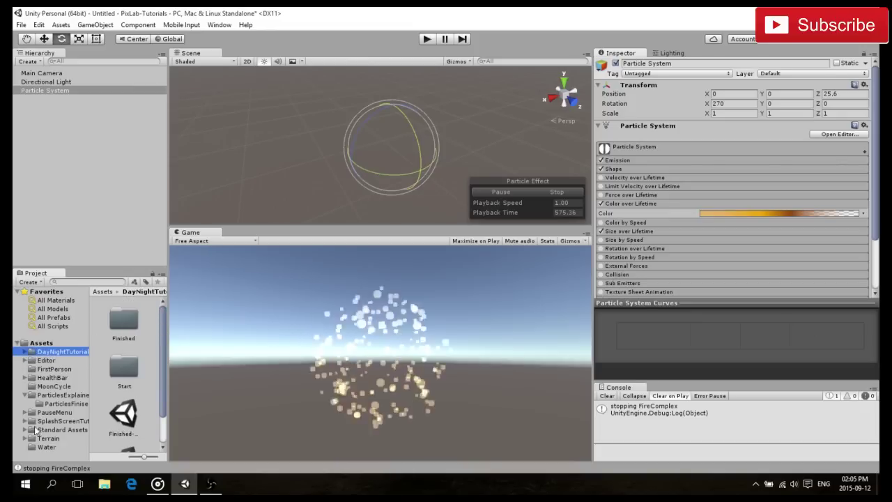
pyautogui.click(45, 369)
pyautogui.click(43, 360)
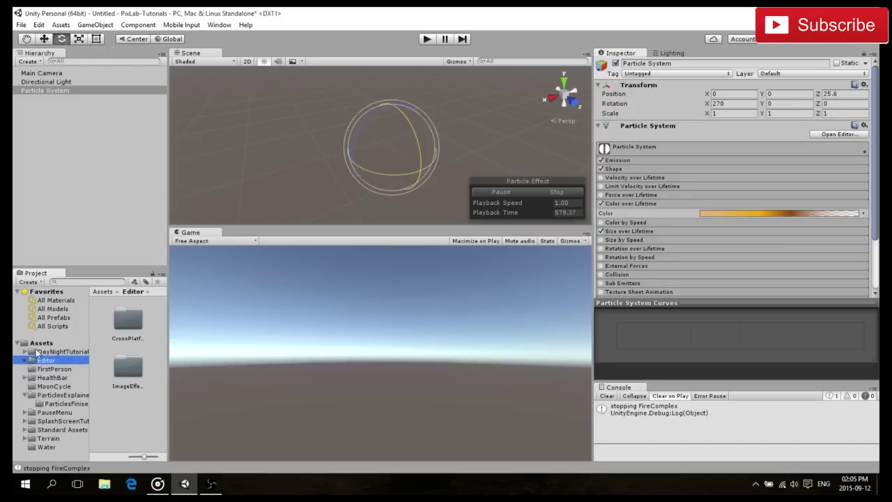
pyautogui.click(39, 352)
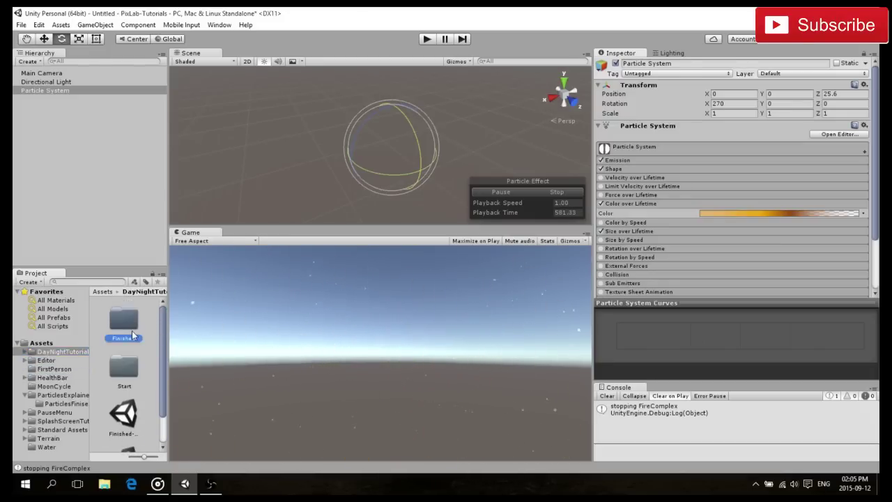
pyautogui.doubleClick(131, 330)
pyautogui.doubleClick(125, 368)
pyautogui.moveTo(122, 320); pyautogui.dragTo(414, 194)
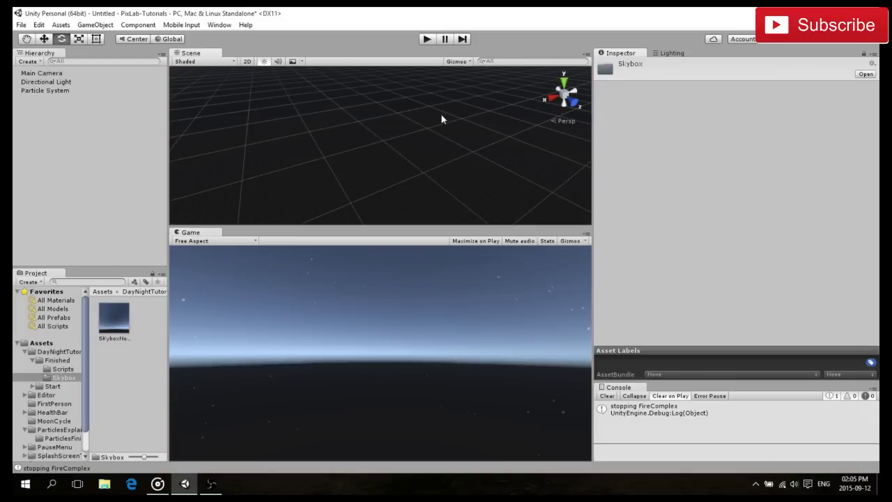
# - Reselect the Particle System and enlarge the Game view to preview the particles against the dark sky
pyautogui.click(42, 91)
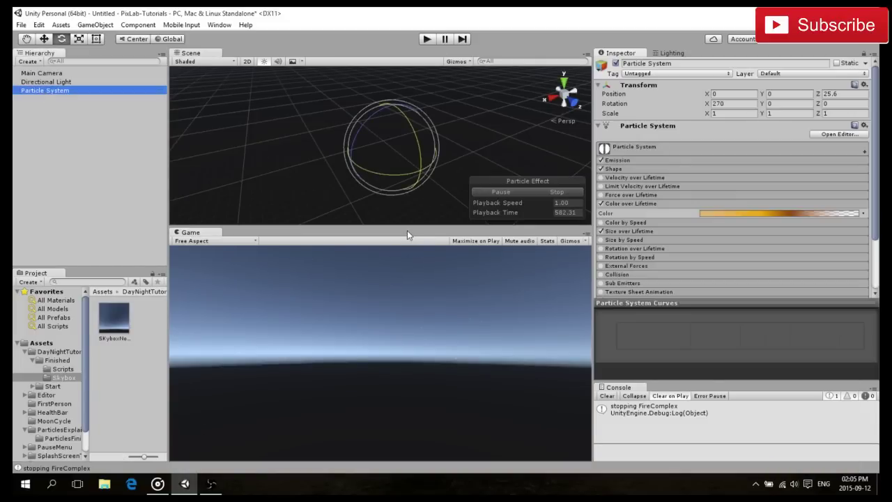
pyautogui.moveTo(407, 231); pyautogui.dragTo(413, 171)
pyautogui.moveTo(592, 222); pyautogui.dragTo(658, 224)
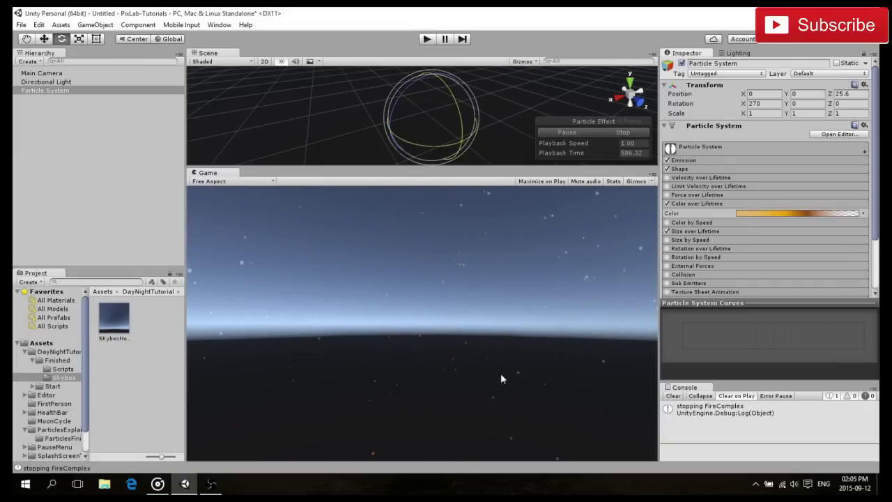
pyautogui.click(70, 377)
pyautogui.scroll(-2, 82, 438)
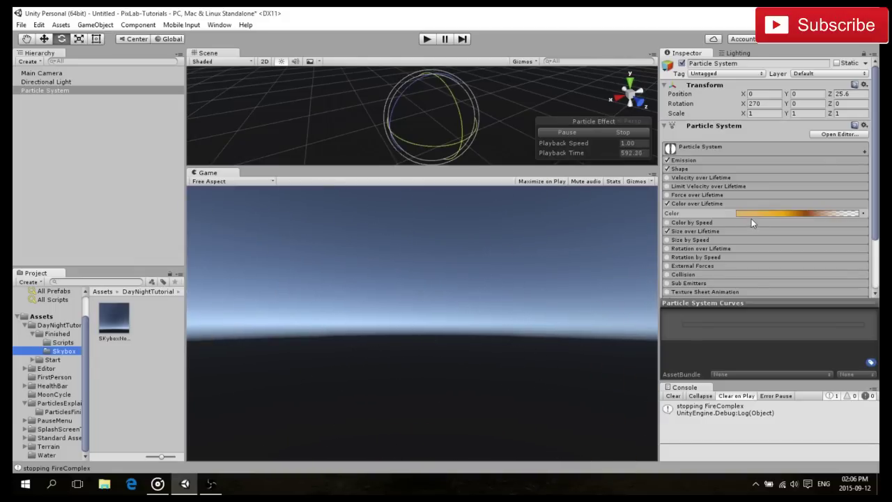
# - Collapse the Color over Lifetime module and briefly check the Size over Lifetime curve
pyautogui.click(683, 204)
pyautogui.click(682, 220)
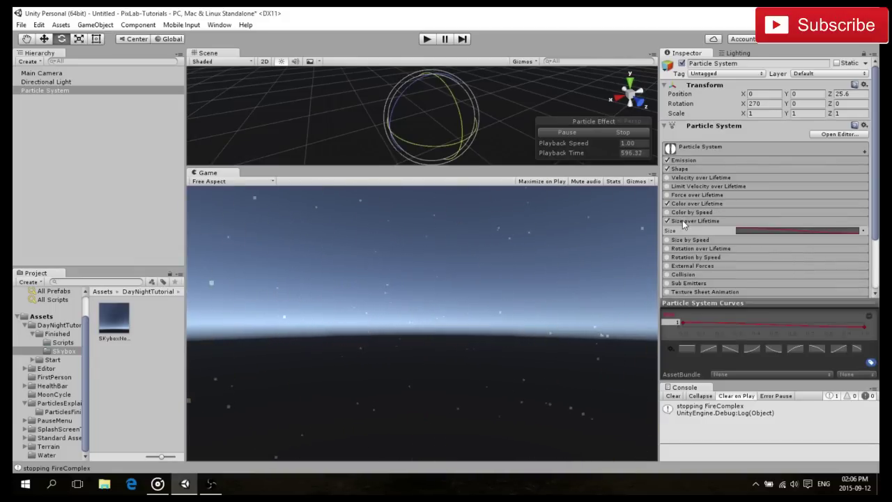
pyautogui.click(686, 219)
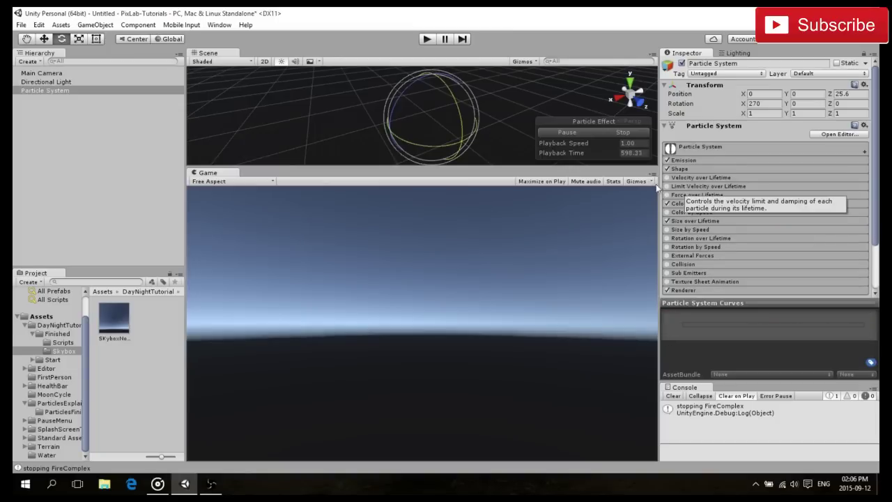
# - Try enabling Velocity over Lifetime and compare its settings with those of Force over Lifetime
pyautogui.click(668, 177)
pyautogui.moveTo(659, 209); pyautogui.dragTo(615, 209)
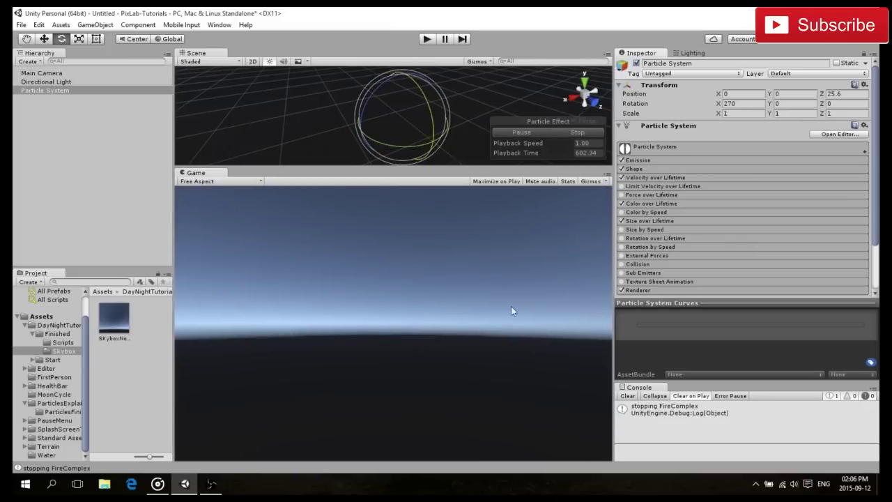
pyautogui.click(641, 179)
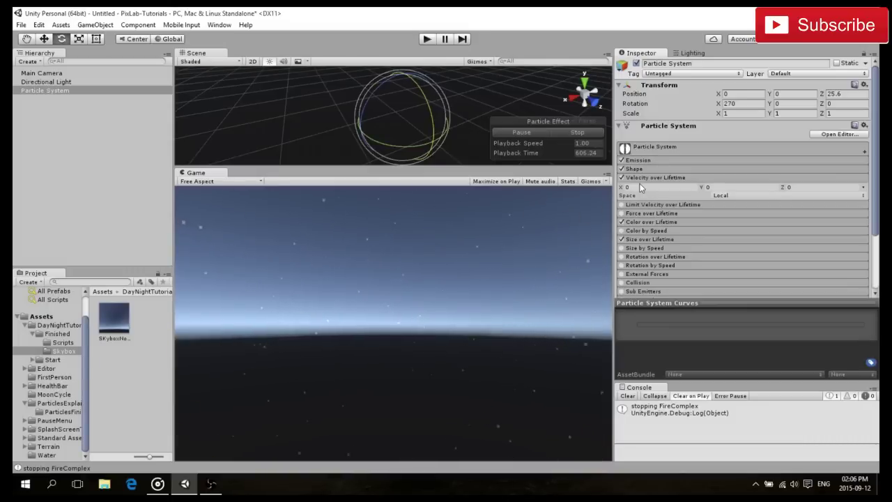
pyautogui.moveTo(611, 300); pyautogui.dragTo(660, 297)
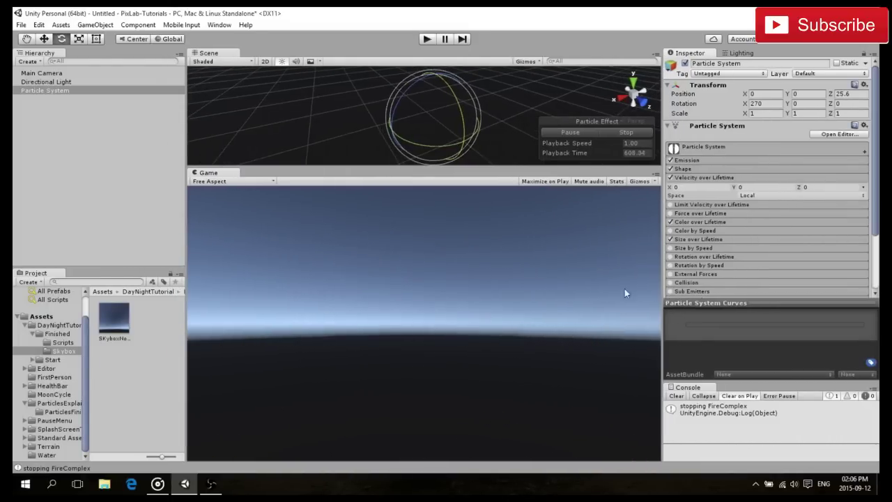
pyautogui.moveTo(186, 269); pyautogui.dragTo(139, 269)
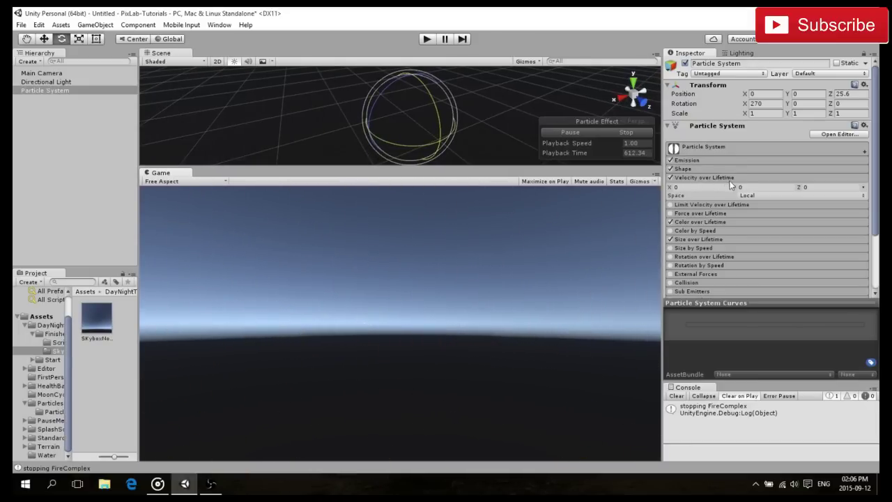
pyautogui.click(670, 177)
pyautogui.click(683, 212)
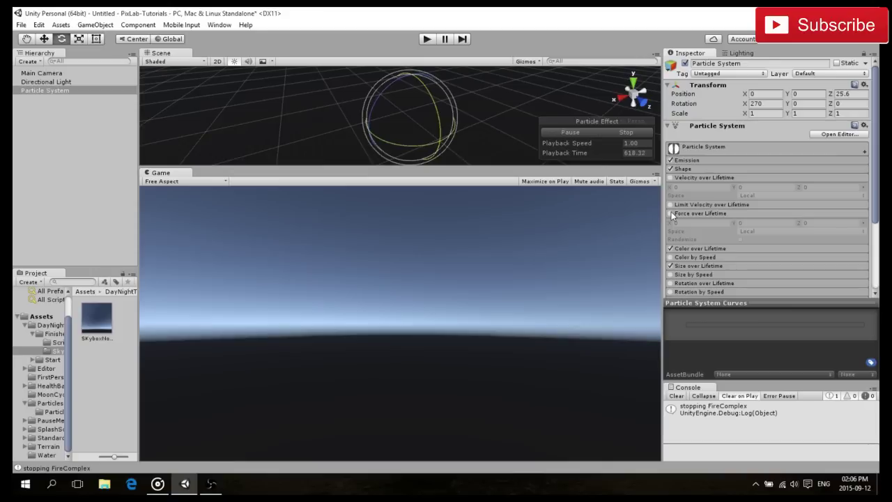
pyautogui.click(691, 212)
pyautogui.click(671, 178)
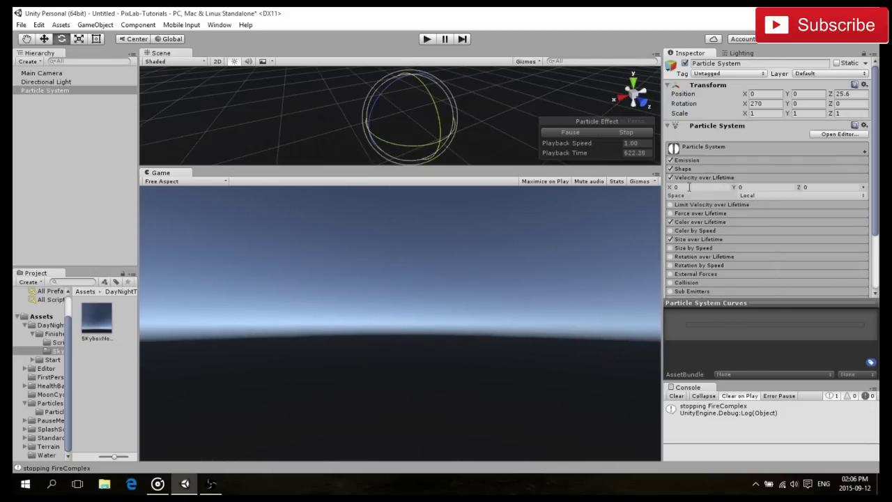
# - Try switching the Velocity over Lifetime axes to Curve mode and preview the particles in an enlarged Scene view
pyautogui.click(864, 189)
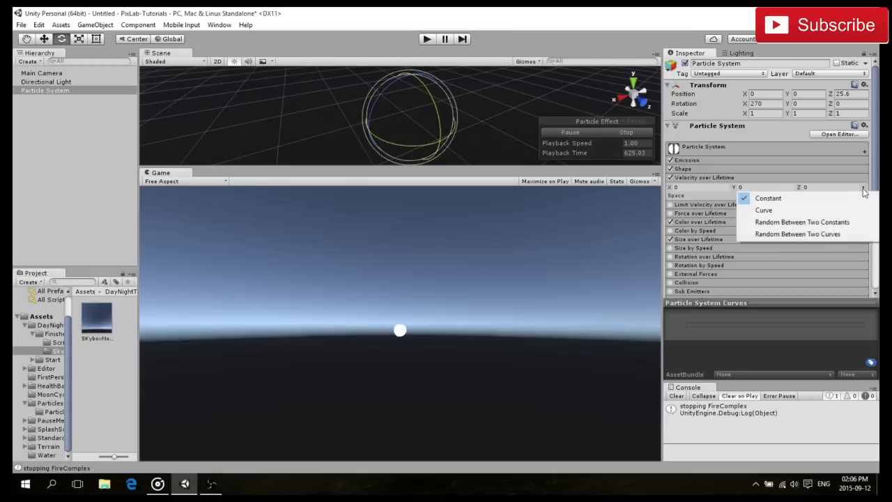
pyautogui.click(777, 210)
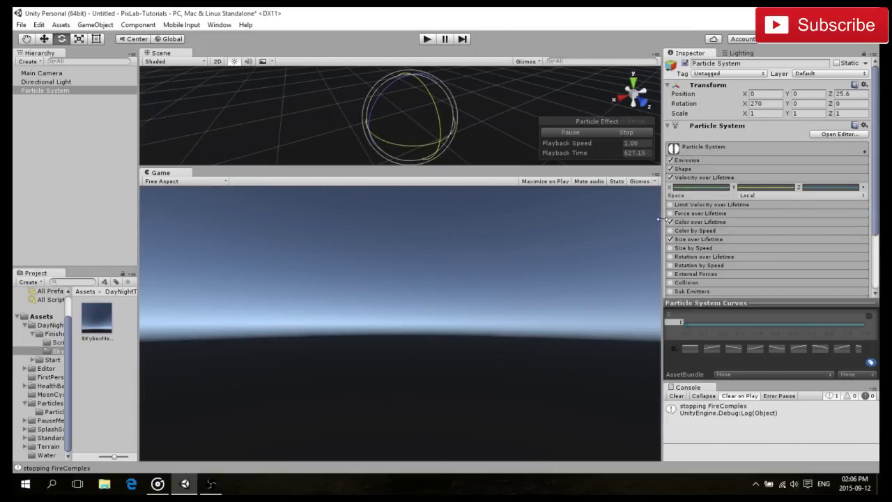
pyautogui.moveTo(663, 220); pyautogui.dragTo(605, 219)
pyautogui.scroll(-3, 707, 250)
pyautogui.scroll(3, 707, 250)
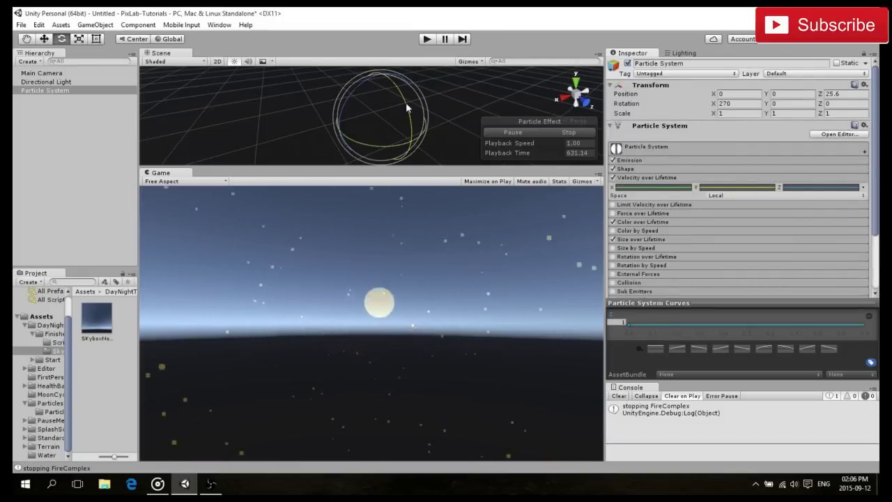
pyautogui.moveTo(412, 168); pyautogui.dragTo(461, 159)
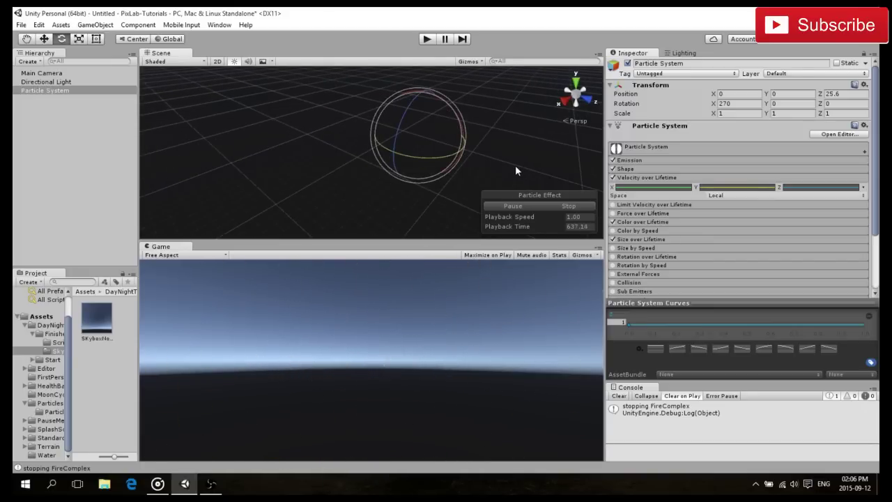
# - Check the velocity Space options, disable Velocity over Lifetime and collapse the module
pyautogui.click(750, 195)
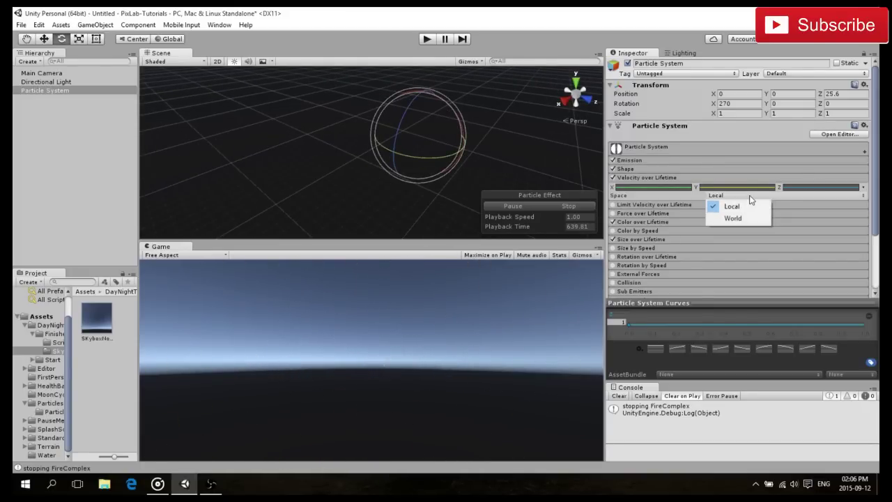
pyautogui.click(614, 178)
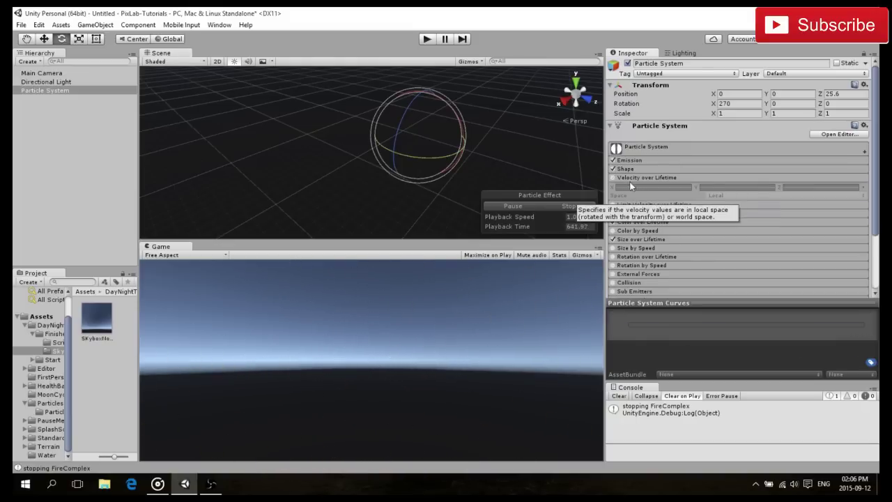
pyautogui.click(638, 178)
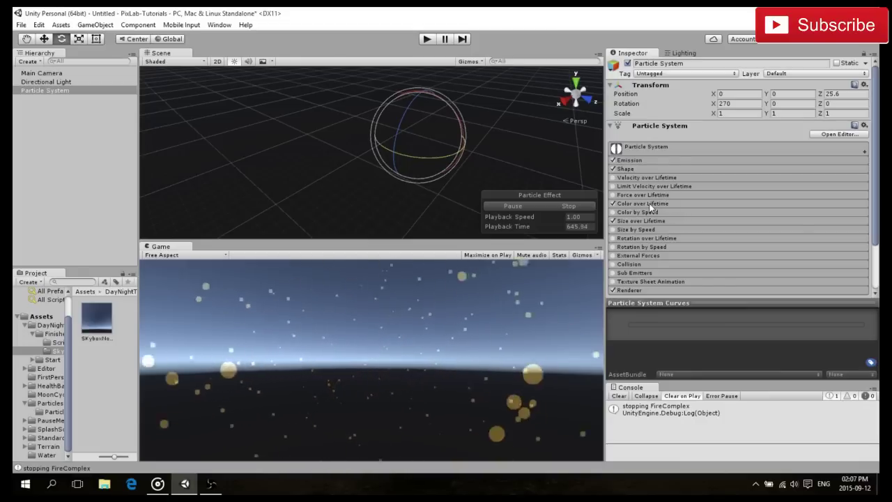
# - Expand the main particle settings and set the first Start Speed constant to 30
pyautogui.click(627, 149)
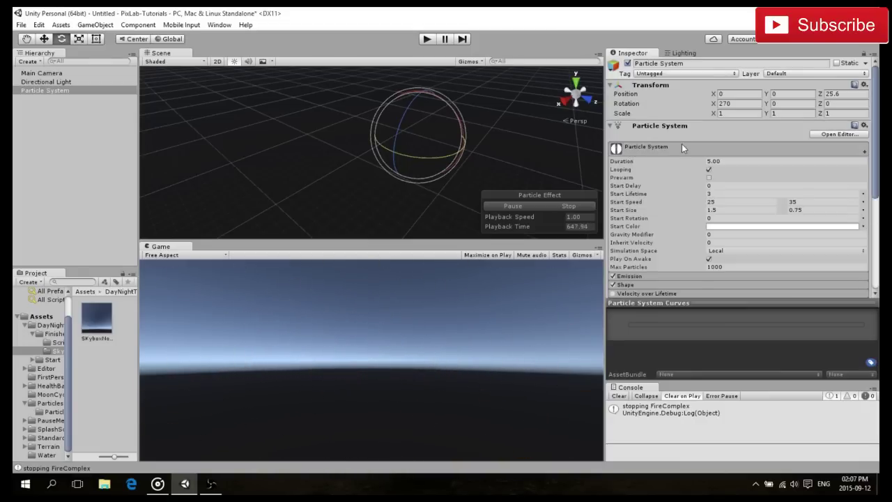
pyautogui.click(725, 203)
pyautogui.write('30')
pyautogui.press('Tab')
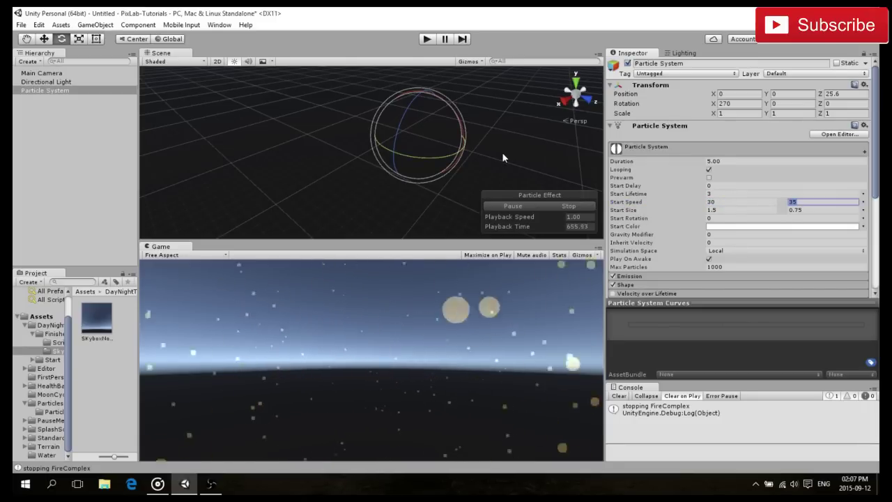
pyautogui.moveTo(748, 201); pyautogui.dragTo(696, 204)
pyautogui.moveTo(818, 200); pyautogui.dragTo(772, 203)
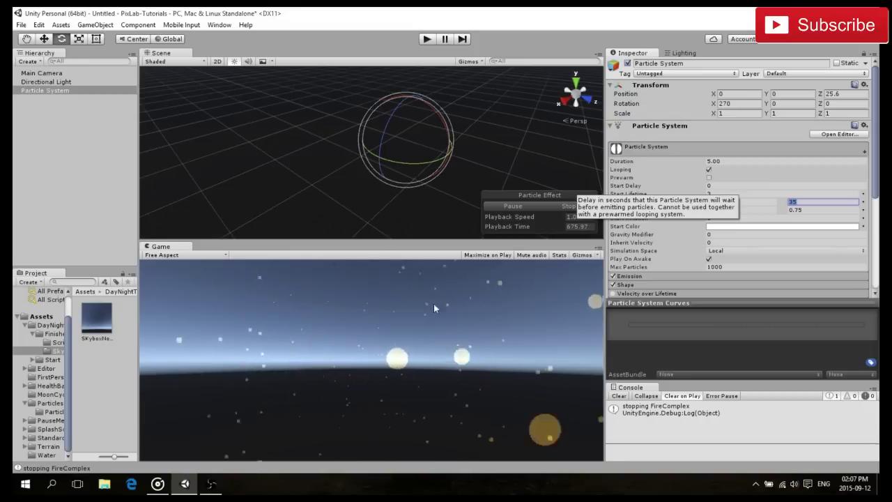
# - Set the particles' Gravity Modifier to 1
pyautogui.scroll(-2, 411, 168)
pyautogui.scroll(4, 414, 169)
pyautogui.moveTo(414, 169); pyautogui.dragTo(333, 168, button='middle')
pyautogui.click(715, 234)
pyautogui.write('1')
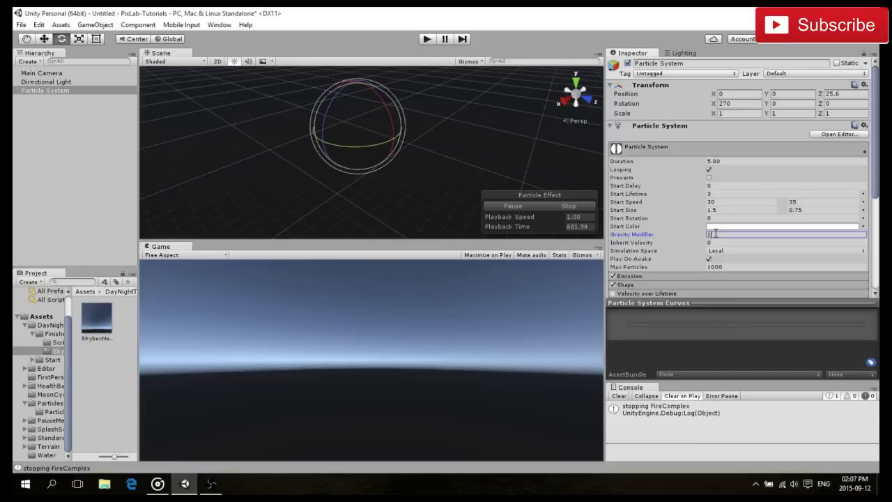
# - Set the particles' Gravity Modifier to 2
pyautogui.click(646, 226)
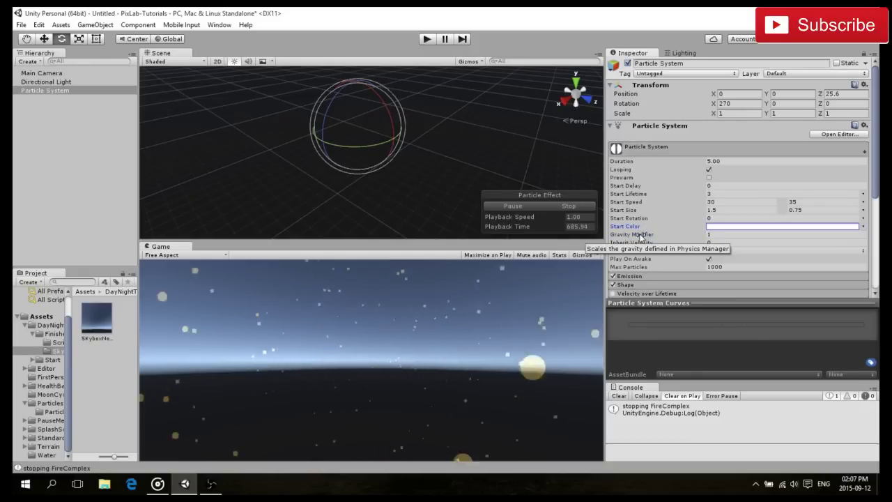
pyautogui.click(729, 235)
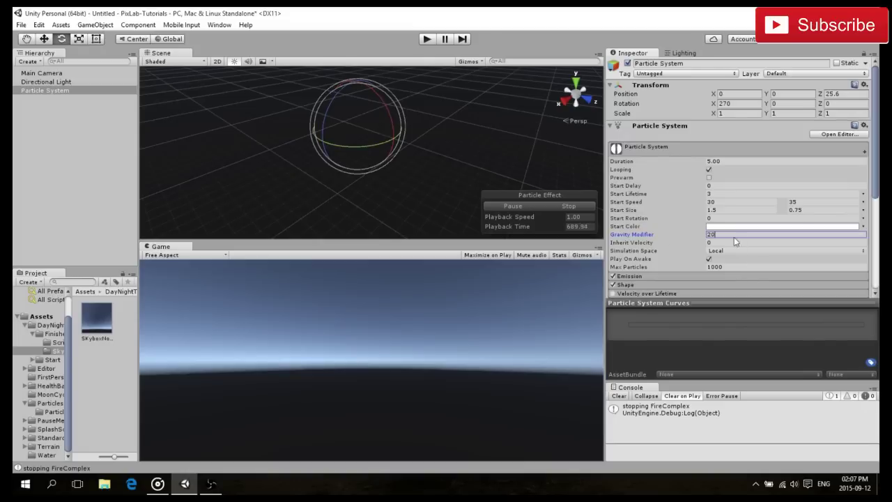
pyautogui.press('Return')
# - Resize the Scene view and examine the falling particles from several angles
pyautogui.moveTo(428, 240); pyautogui.dragTo(433, 197)
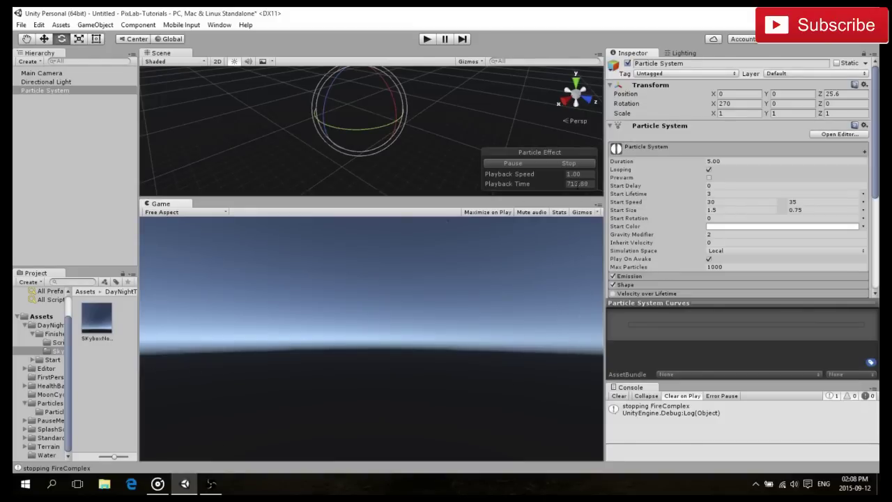
pyautogui.moveTo(411, 200); pyautogui.dragTo(413, 250)
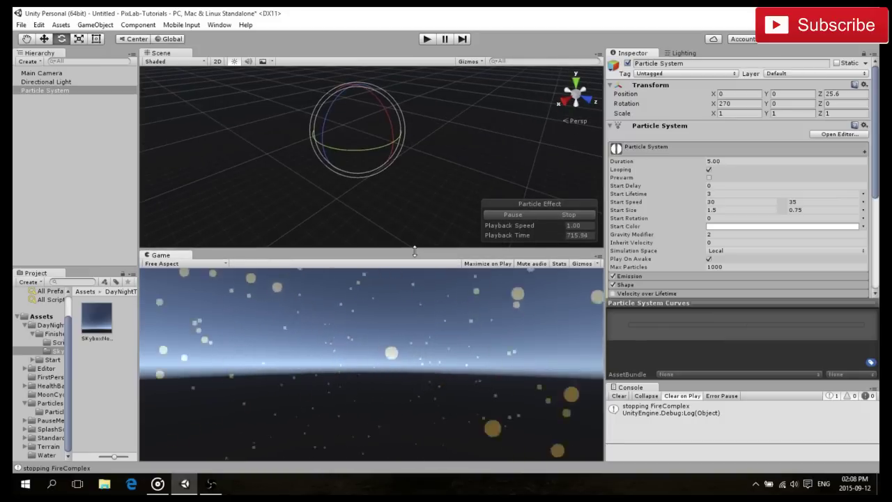
pyautogui.keyDown('alt'); pyautogui.moveTo(419, 177); pyautogui.dragTo(400, 172); pyautogui.keyUp('alt')
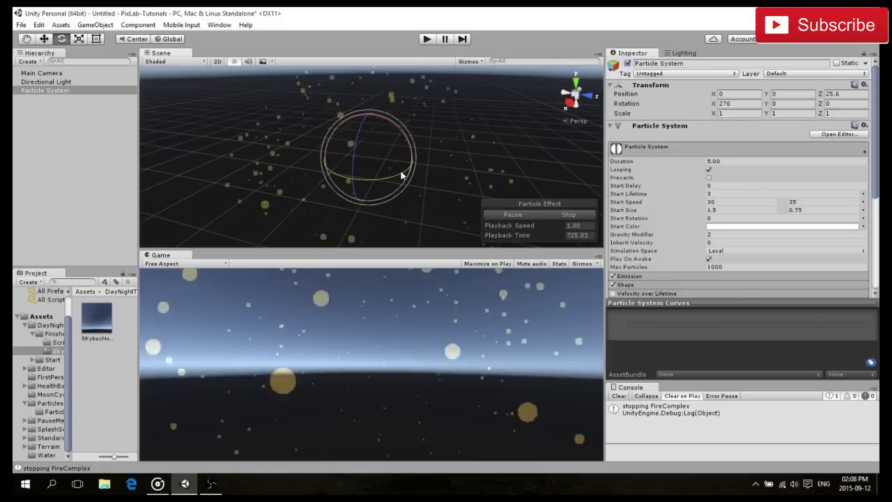
pyautogui.scroll(-5, 659, 220)
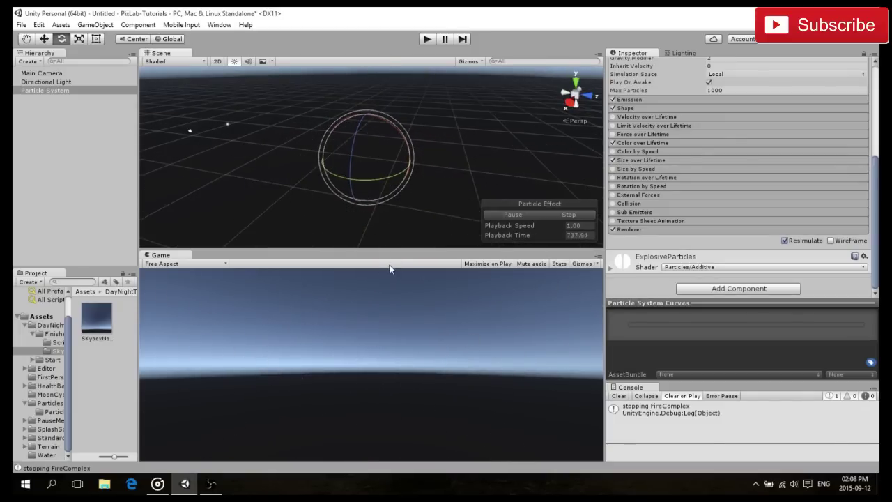
pyautogui.moveTo(391, 250); pyautogui.dragTo(389, 284)
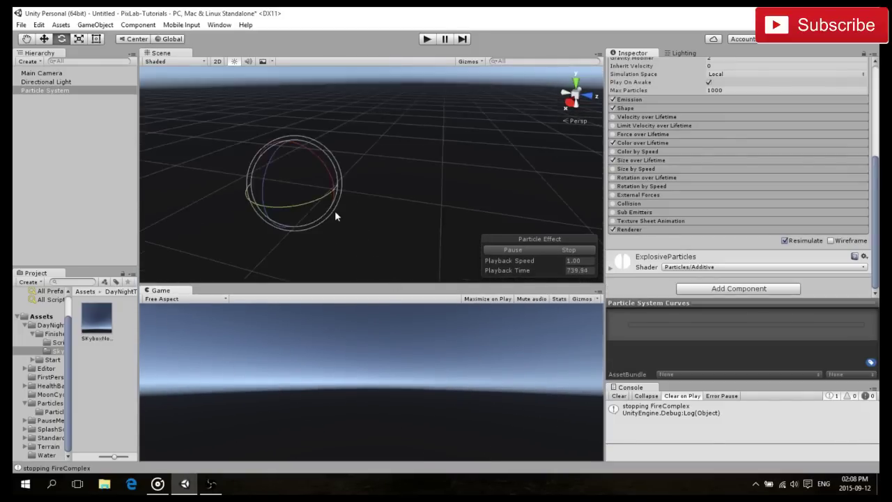
pyautogui.moveTo(372, 207); pyautogui.dragTo(390, 204, button='middle')
pyautogui.press('f')
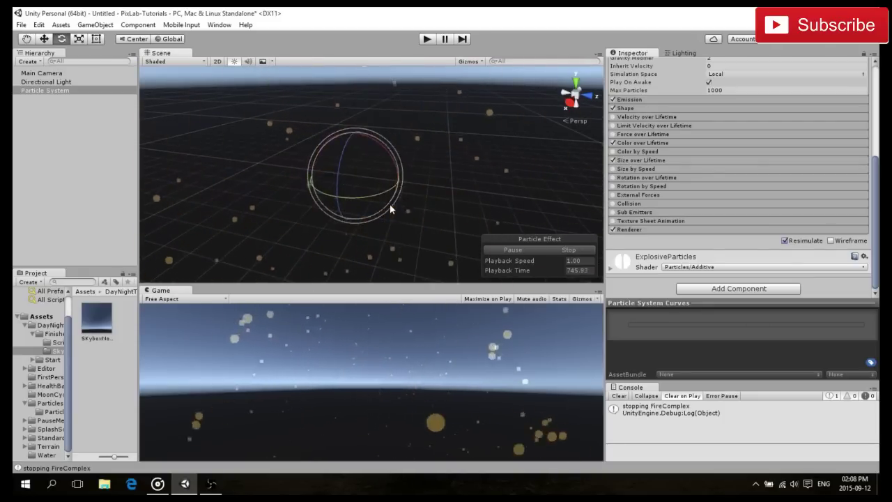
pyautogui.moveTo(389, 212); pyautogui.dragTo(424, 198, button='middle')
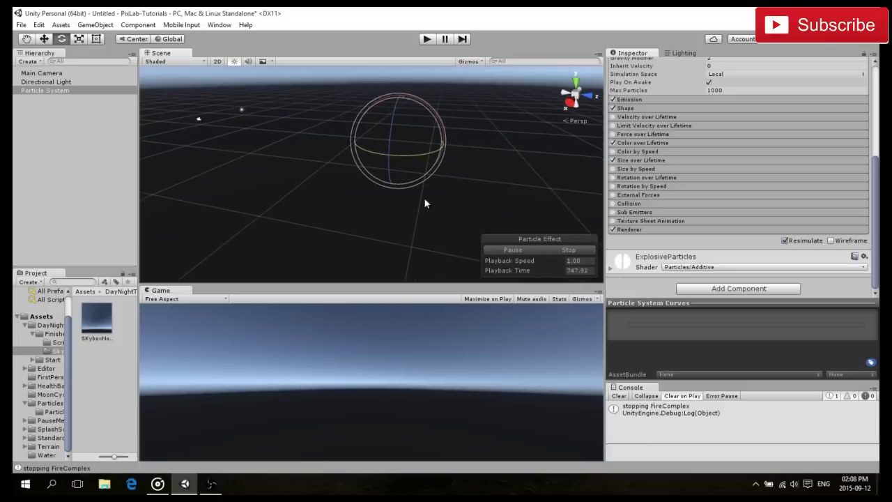
# - Expand the Renderer module and set its Render Mode to Stretched Billboard
pyautogui.click(649, 228)
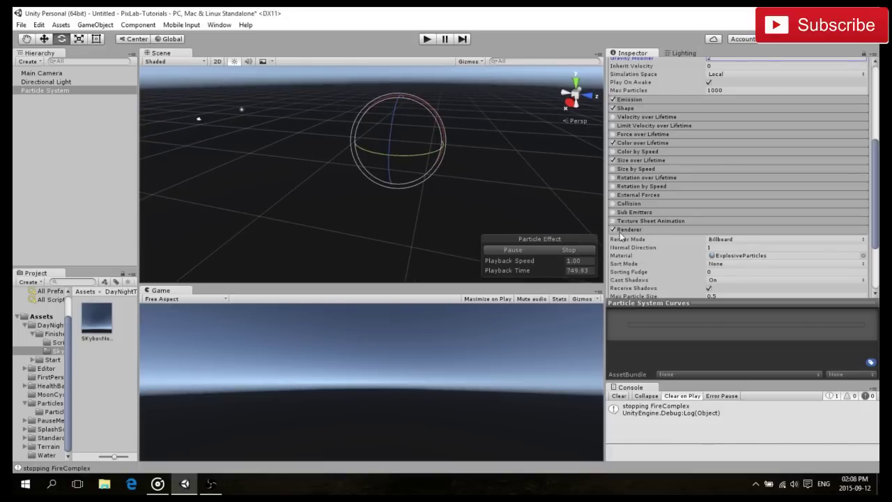
pyautogui.scroll(-2, 767, 222)
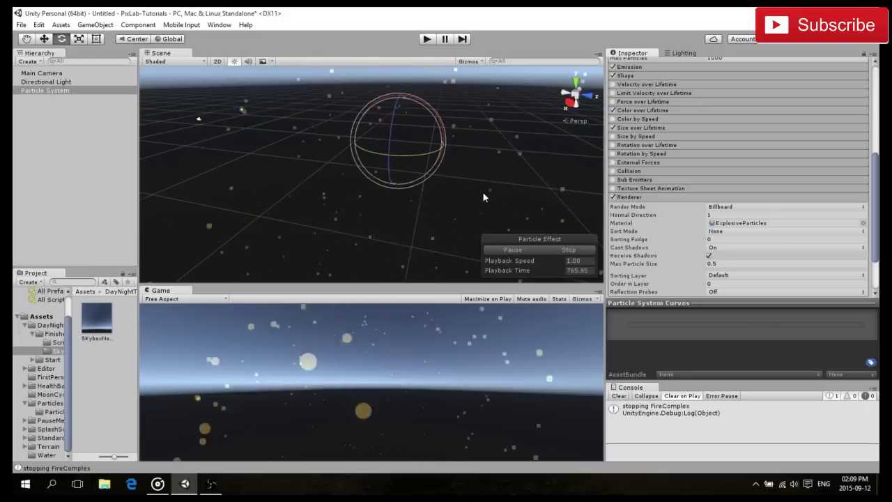
pyautogui.click(737, 207)
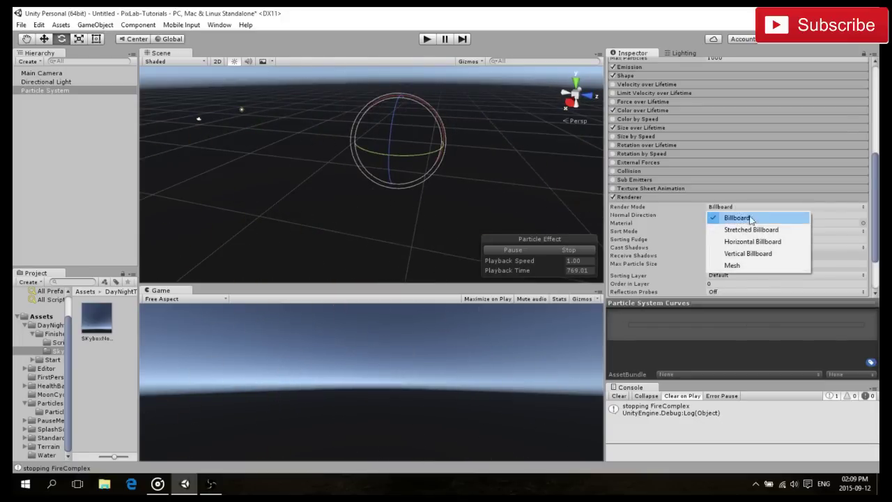
pyautogui.click(752, 230)
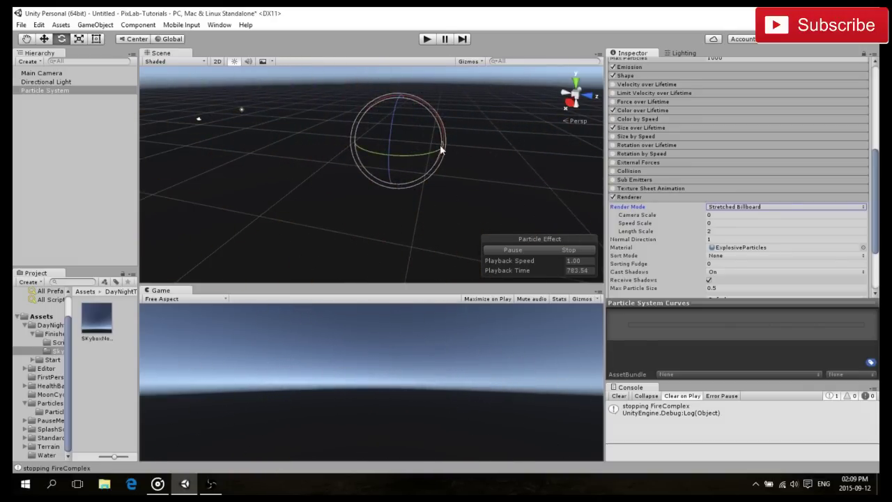
# - Try the Horizontal Billboard and Vertical Billboard render modes, and switch back to Stretched Billboard
pyautogui.click(722, 203)
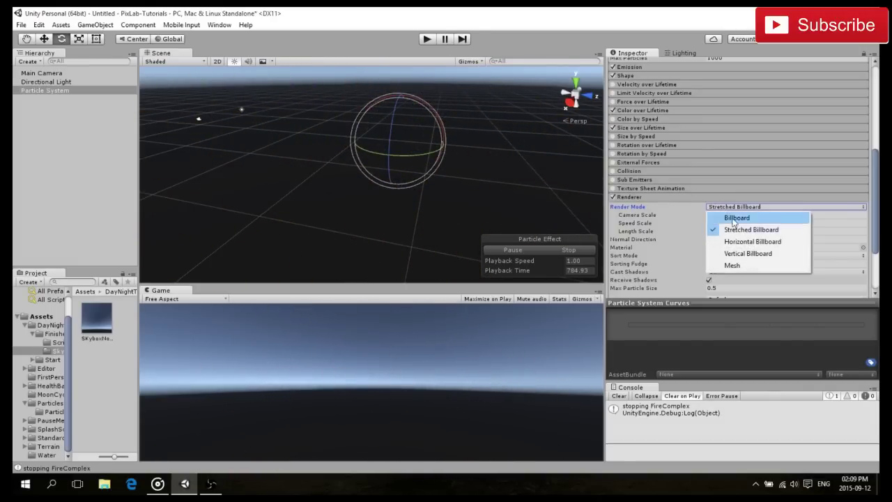
pyautogui.click(738, 242)
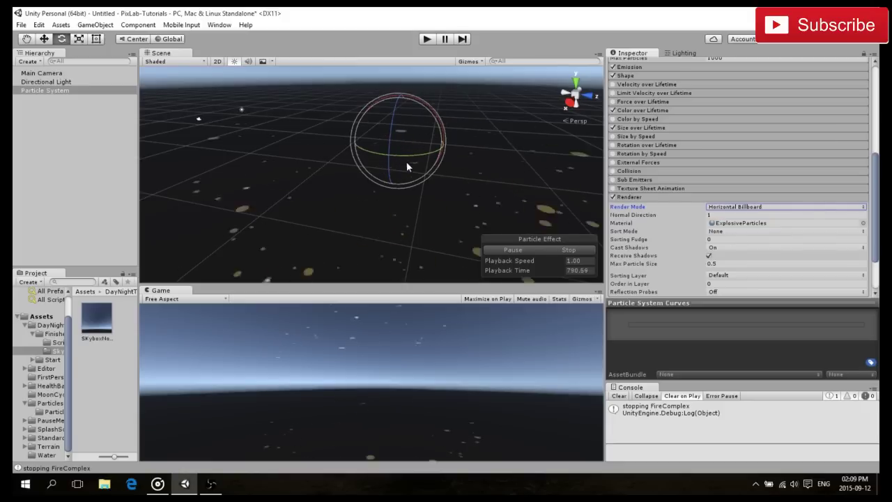
pyautogui.click(725, 207)
pyautogui.click(732, 255)
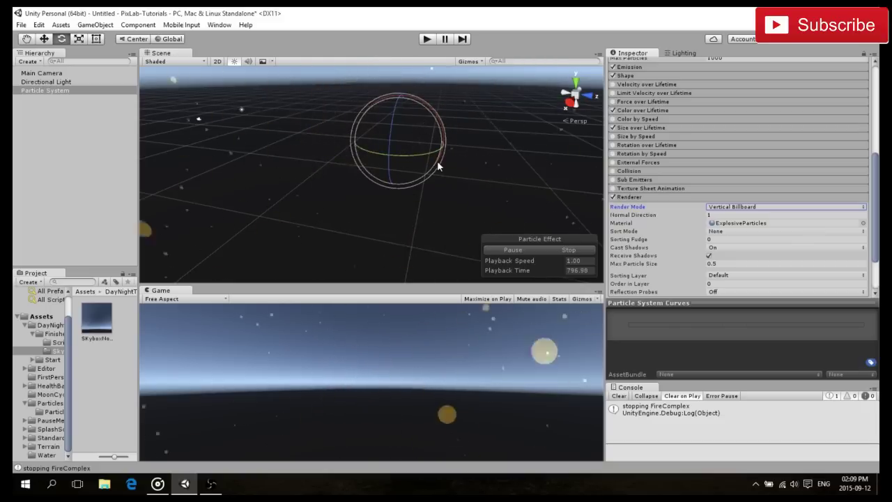
pyautogui.click(725, 208)
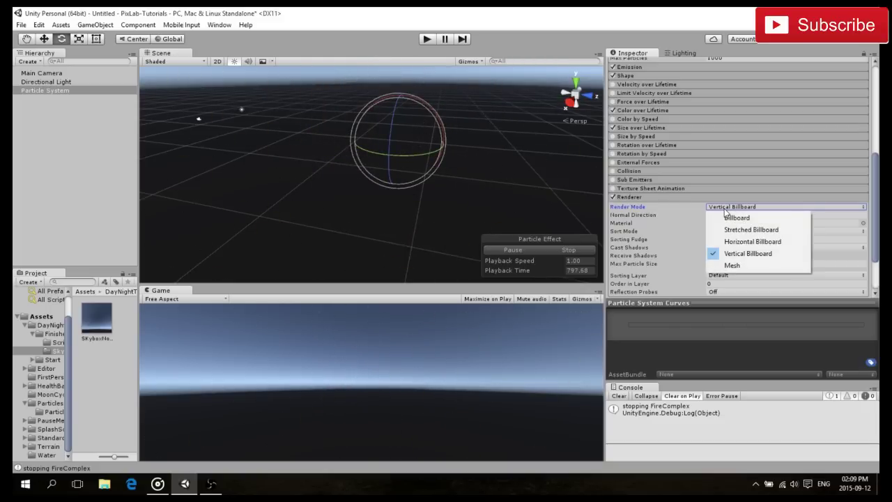
pyautogui.click(735, 230)
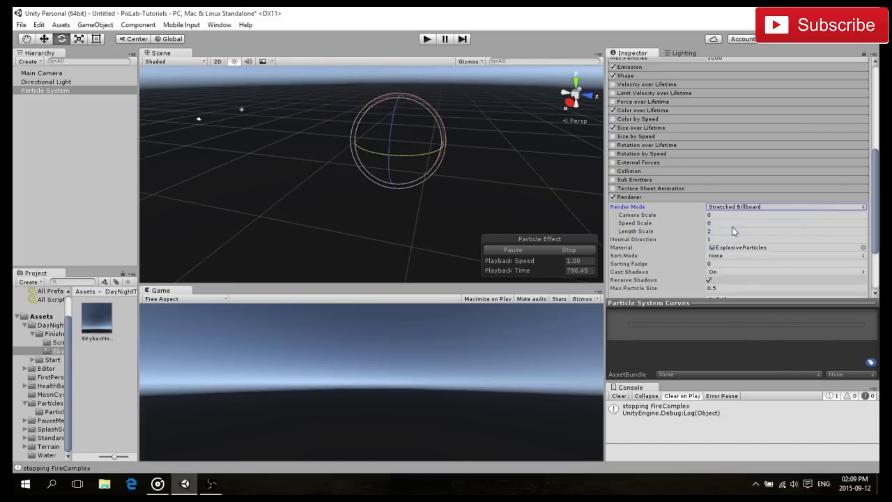
# - Check the Camera Scale and Speed Scale settings and try a Length Scale of 1 for the stretched particles
pyautogui.scroll(-2, 346, 174)
pyautogui.keyDown('alt'); pyautogui.moveTo(346, 175); pyautogui.dragTo(392, 172); pyautogui.keyUp('alt')
pyautogui.click(716, 216)
pyautogui.write('5')
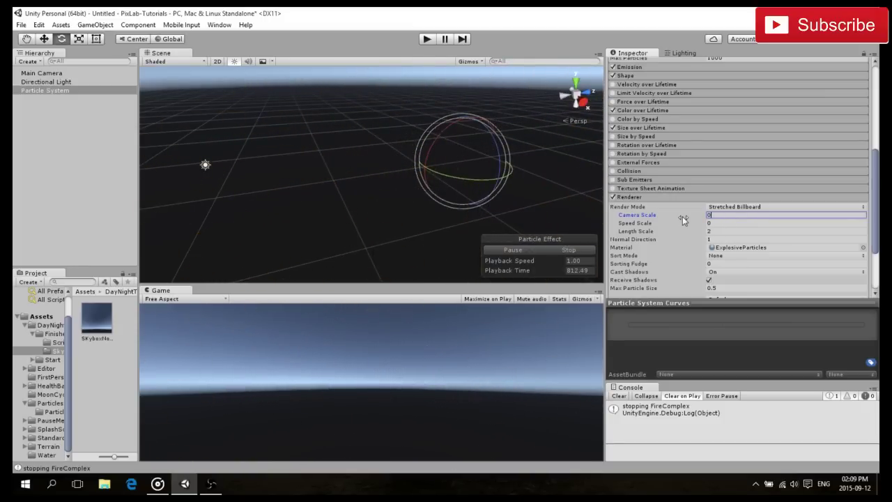
pyautogui.click(716, 223)
pyautogui.click(708, 232)
pyautogui.write('1')
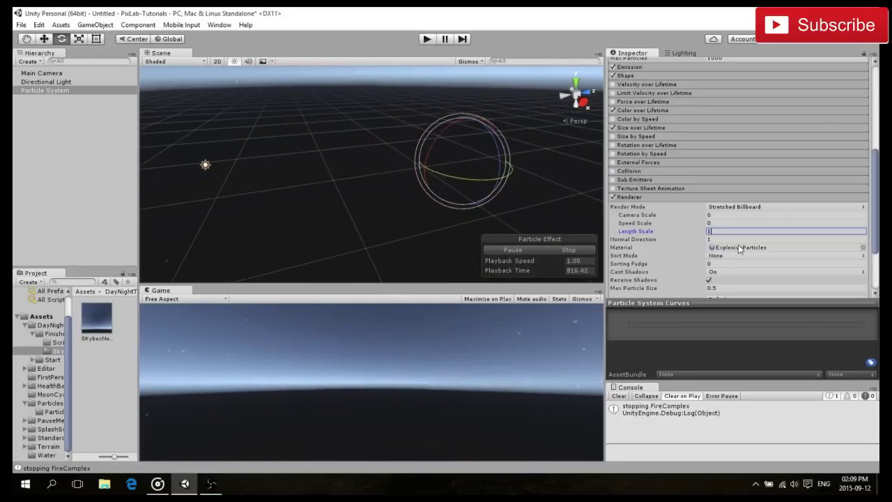
# - Try a Speed Scale of 0.1 with a Length Scale of 0.5 and preview the particles in the Scene view
pyautogui.click(720, 223)
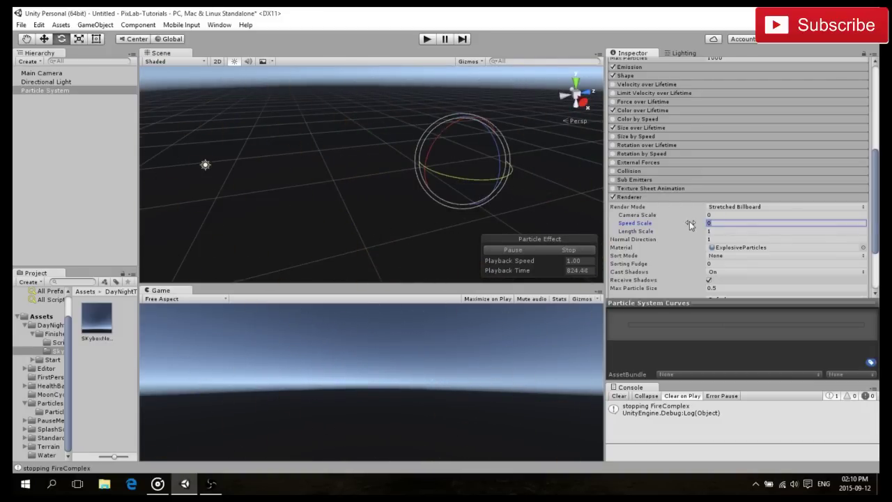
pyautogui.moveTo(691, 224); pyautogui.dragTo(696, 224)
pyautogui.write('0.1')
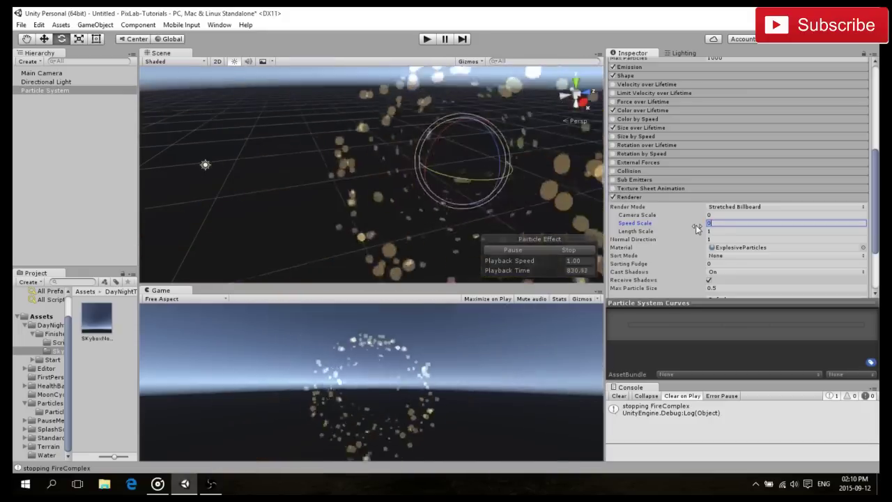
pyautogui.press('Tab')
pyautogui.write('0.5')
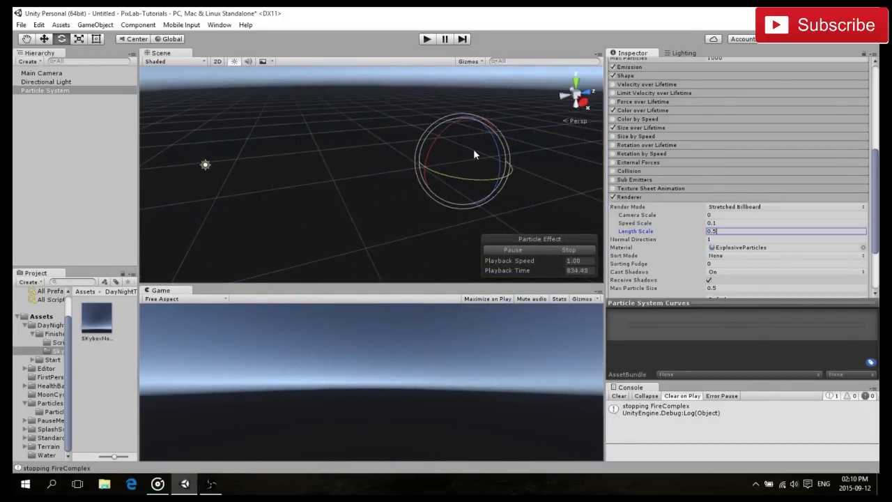
pyautogui.scroll(3, 481, 152)
pyautogui.moveTo(475, 154); pyautogui.dragTo(445, 159, button='middle')
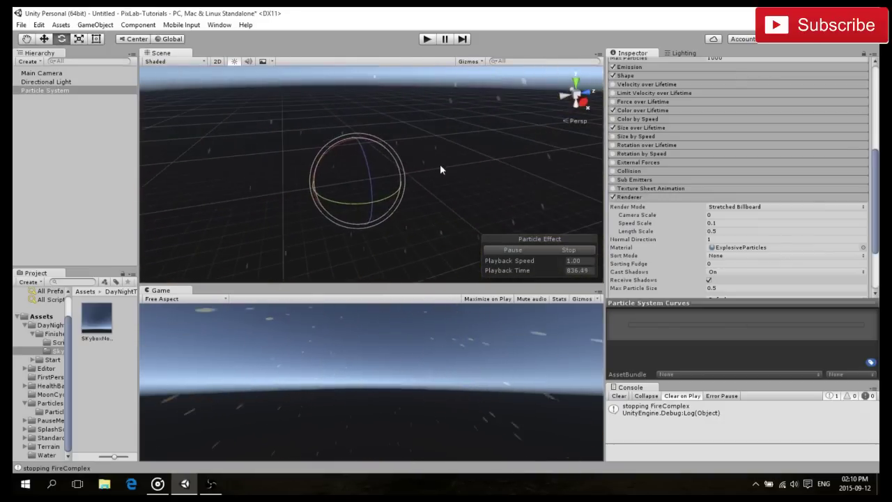
# - Set the Renderer's Max Particle Size to 0.1
pyautogui.click(725, 231)
pyautogui.click(713, 238)
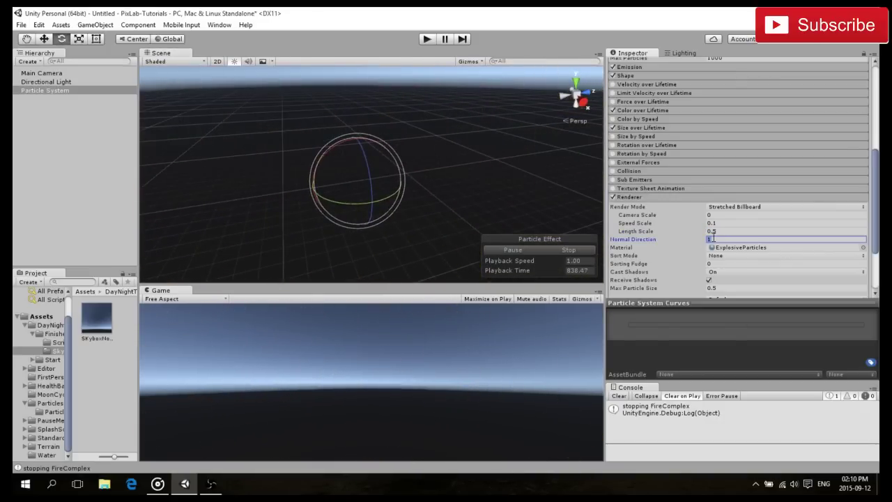
pyautogui.click(725, 288)
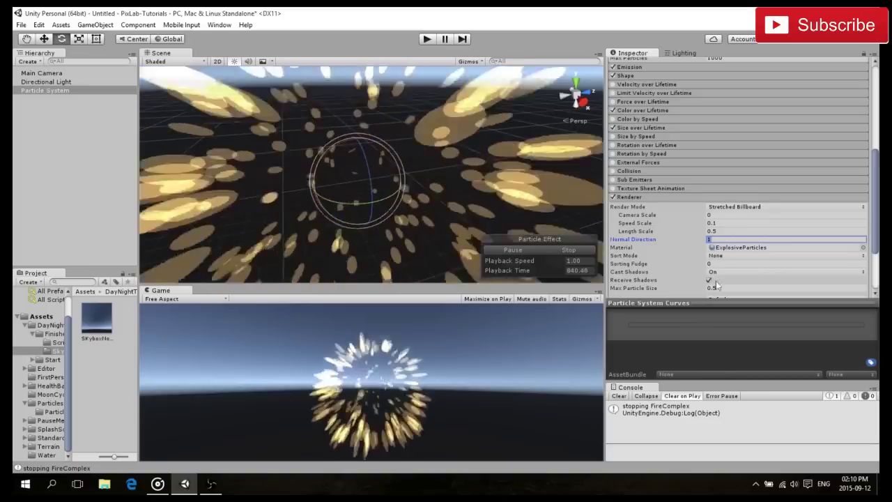
pyautogui.write('0')
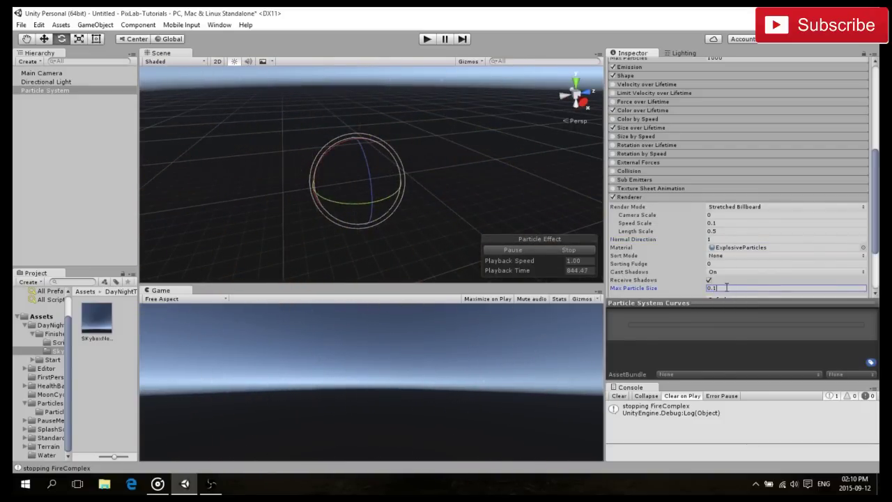
pyautogui.press('Return')
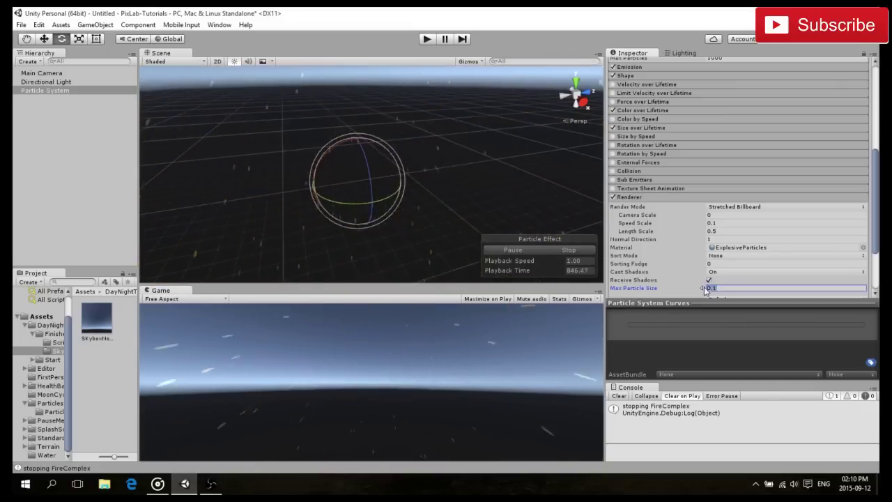
# - Try Length Scale values of 0.1 and 2 for the stretched particles
pyautogui.click(729, 230)
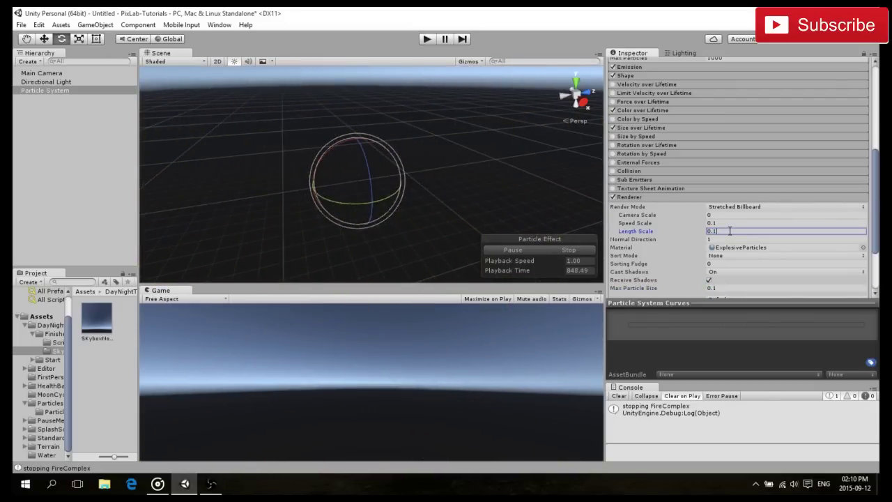
pyautogui.moveTo(391, 212); pyautogui.dragTo(504, 193, button='middle')
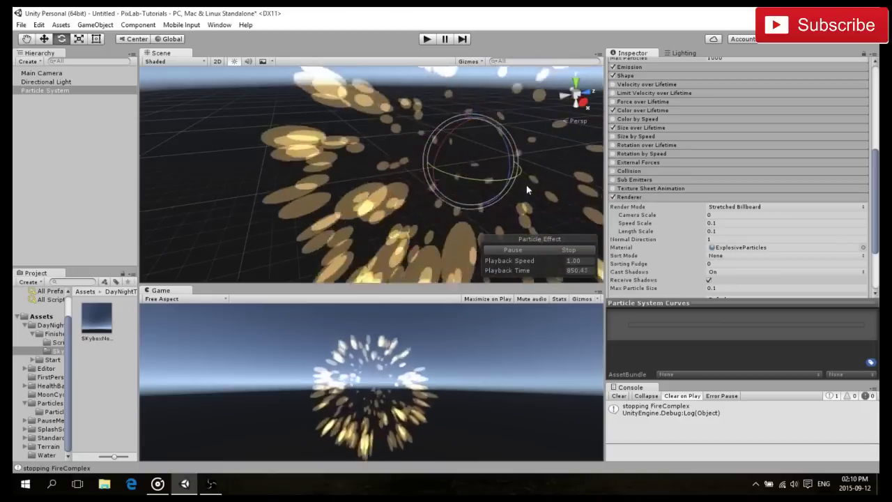
pyautogui.click(715, 231)
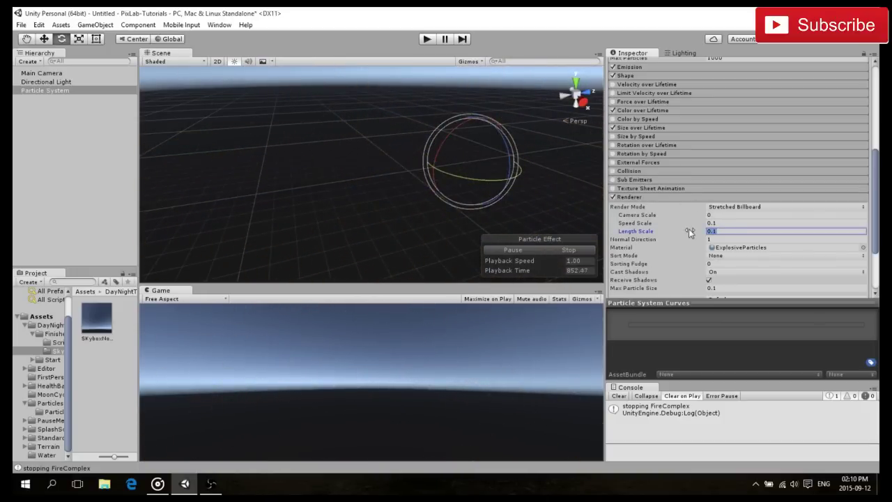
# - Try a Speed Scale of 1 together with a Length Scale of 1
pyautogui.click(724, 223)
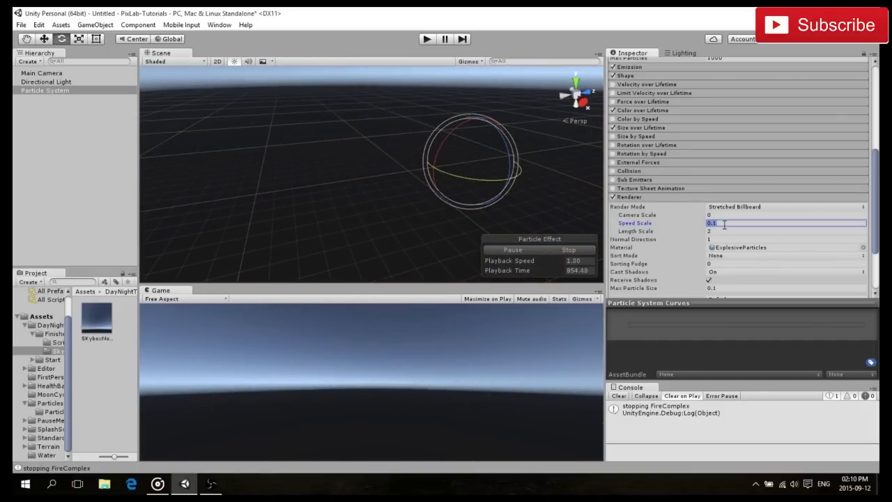
pyautogui.write('2')
pyautogui.click(681, 231)
pyautogui.write('1')
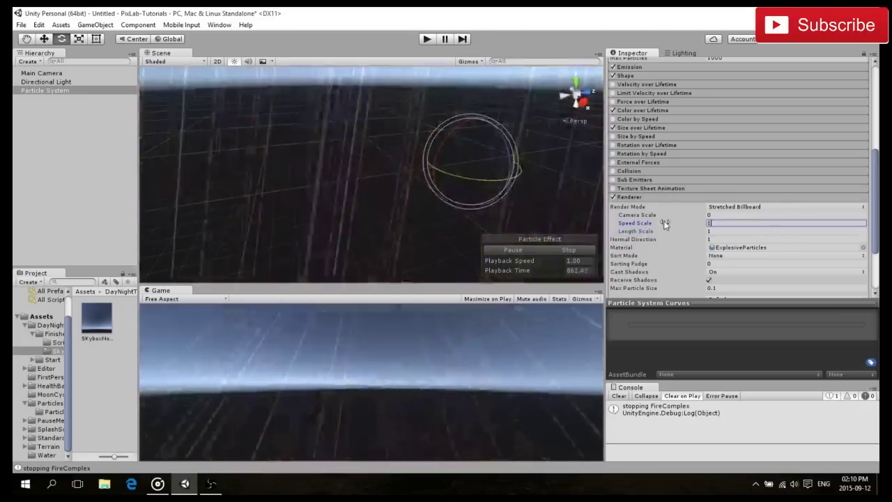
# - Return the Speed Scale to 0.1 and the Length Scale to 0.5
pyautogui.click(724, 230)
pyautogui.click(720, 223)
pyautogui.write('0.1')
pyautogui.click(716, 232)
pyautogui.write('0.5')
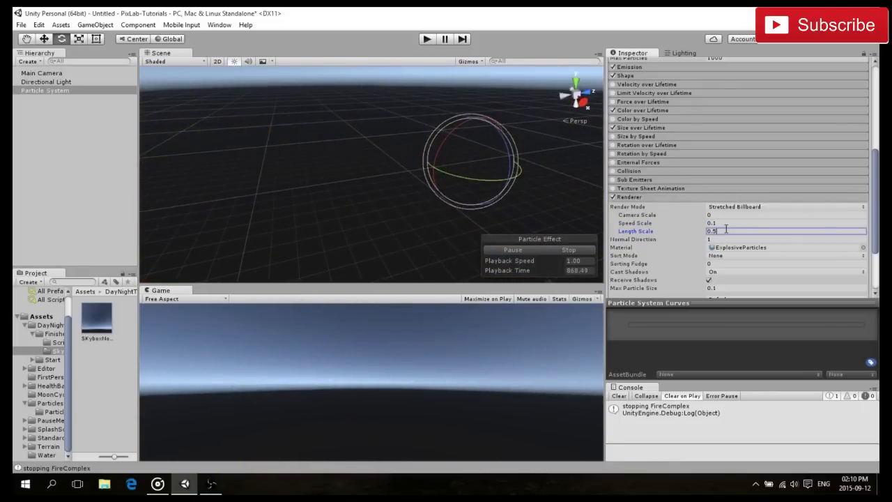
# - Set the Speed Scale to 0.5 and the Length Scale to 0.1, and frame the particle system in the Scene view
pyautogui.click(726, 222)
pyautogui.write('0.5')
pyautogui.press('Tab')
pyautogui.write('0.1')
pyautogui.click(493, 172)
pyautogui.press('f')
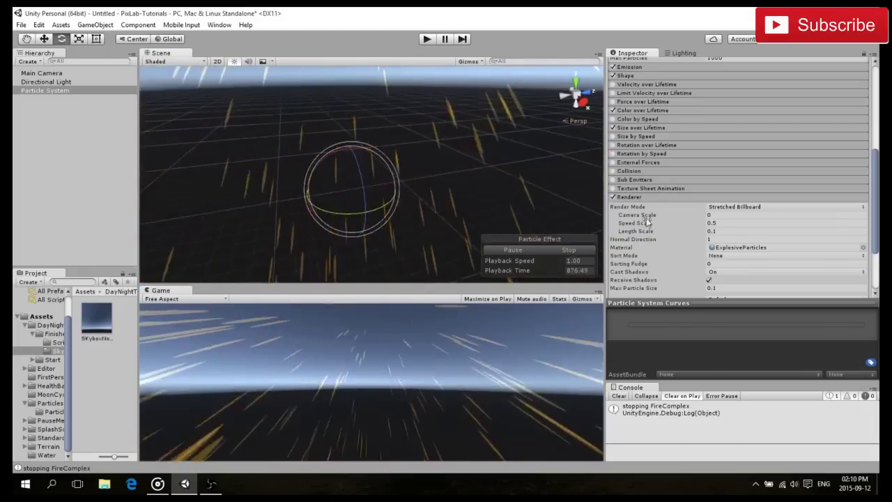
# - Set both the Speed Scale and the Length Scale of the stretched billboard particles to 0.05
pyautogui.click(723, 223)
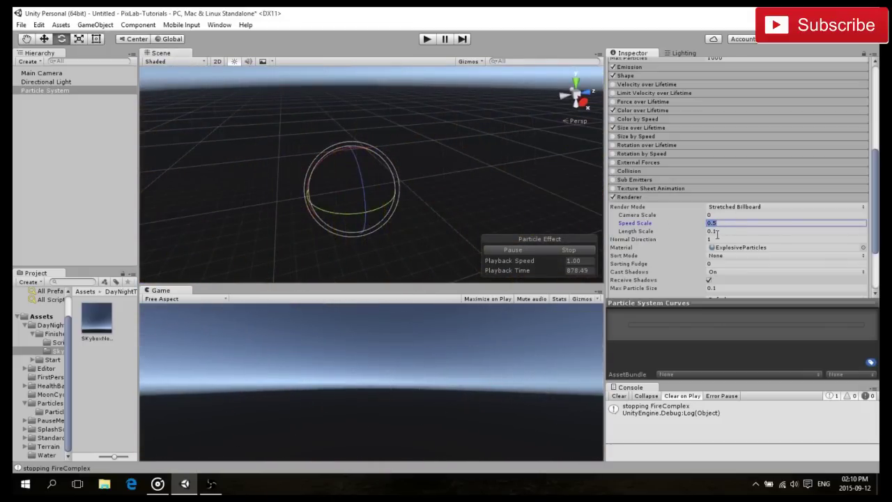
pyautogui.press('Tab')
pyautogui.press('Tab')
pyautogui.click(720, 224)
pyautogui.moveTo(442, 180); pyautogui.dragTo(434, 174, button='middle')
pyautogui.scroll(-3, 433, 175)
pyautogui.click(718, 231)
pyautogui.write('0.05')
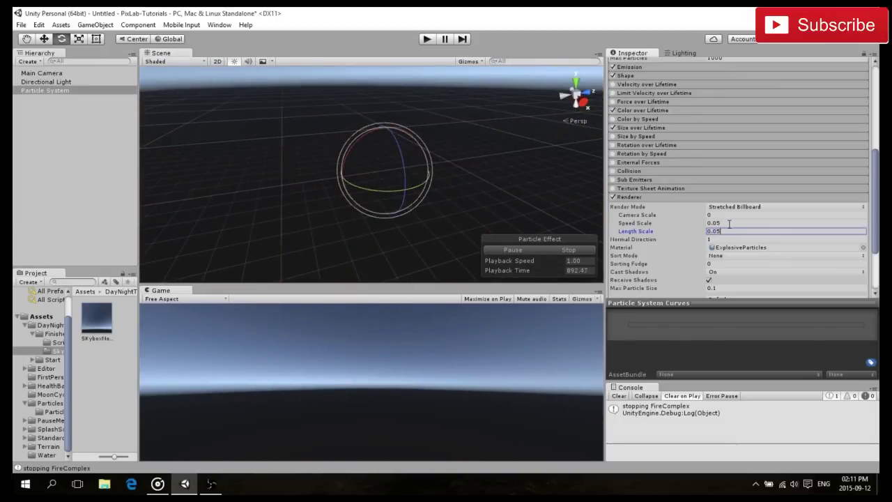
# - Set the Camera Scale to 0.1, switch the Render Mode to Billboard, and collapse the Renderer module
pyautogui.click(728, 214)
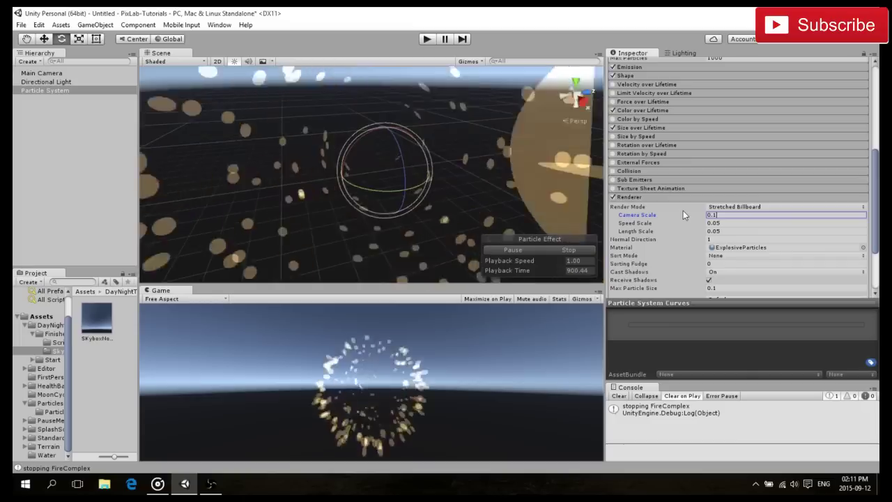
pyautogui.click(672, 222)
pyautogui.click(739, 207)
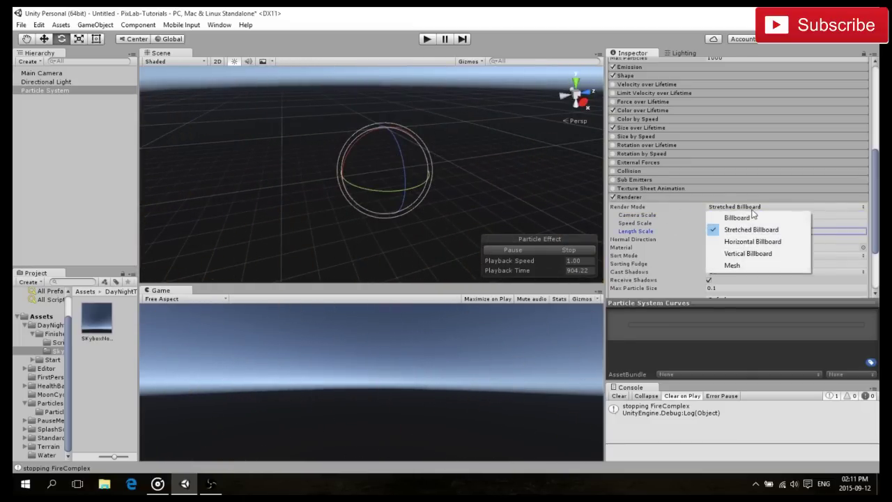
pyautogui.click(725, 217)
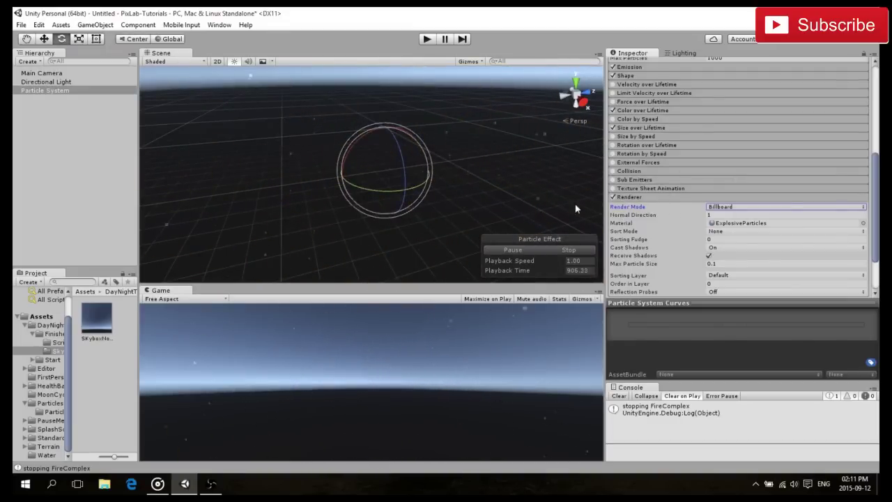
pyautogui.click(636, 199)
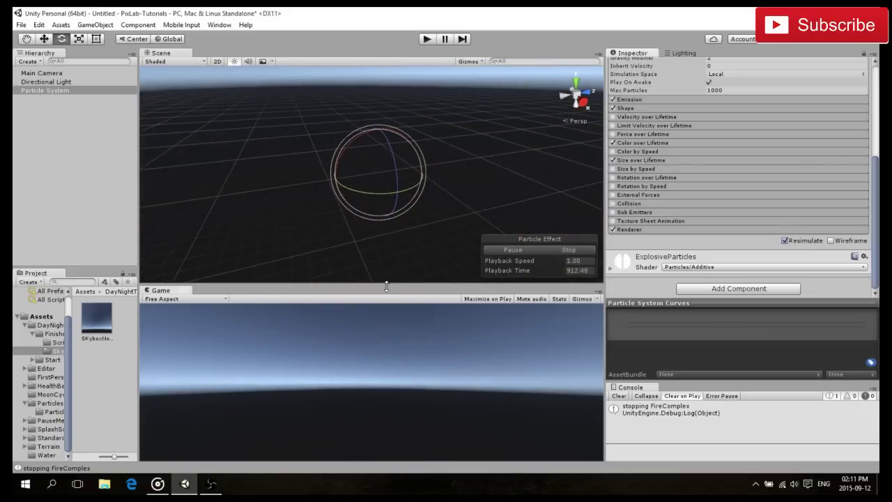
# - Enlarge the Scene view, frame the particle system in it, and activate the Rotate tool
pyautogui.moveTo(387, 286); pyautogui.dragTo(393, 347)
pyautogui.scroll(5, 433, 259)
pyautogui.moveTo(422, 267); pyautogui.dragTo(423, 261, button='middle')
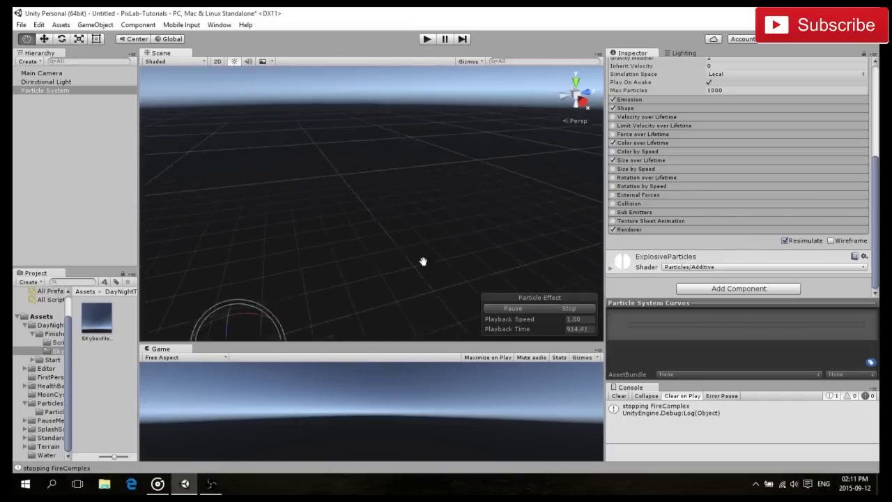
pyautogui.press('f')
pyautogui.press('e')
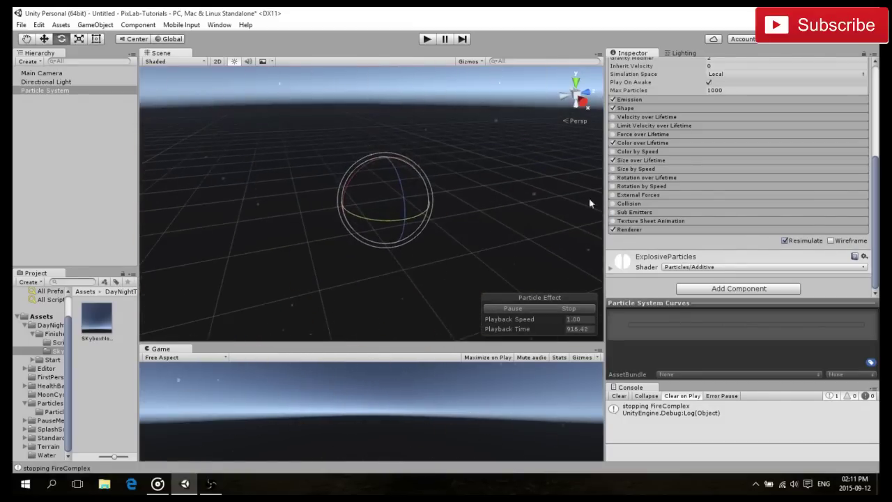
# - Change the emitter shape to Edge and set the particle system's X rotation to 0
pyautogui.scroll(10, 648, 175)
pyautogui.click(643, 147)
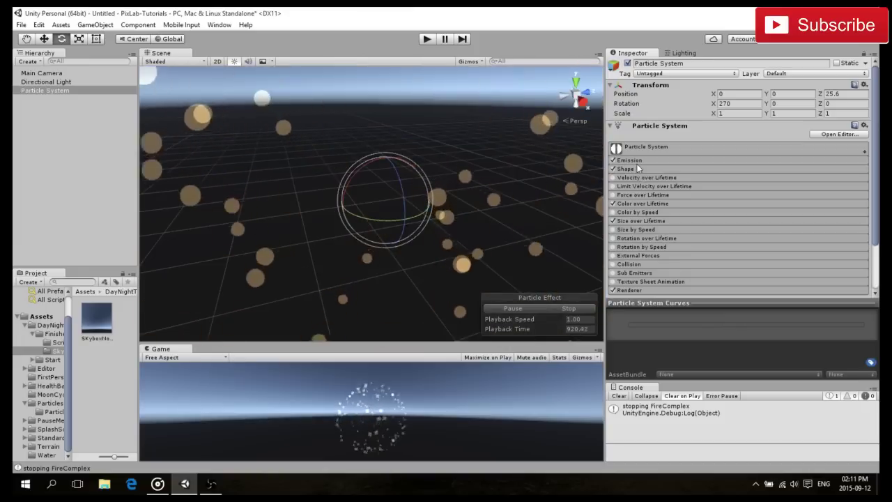
pyautogui.click(635, 170)
pyautogui.click(719, 179)
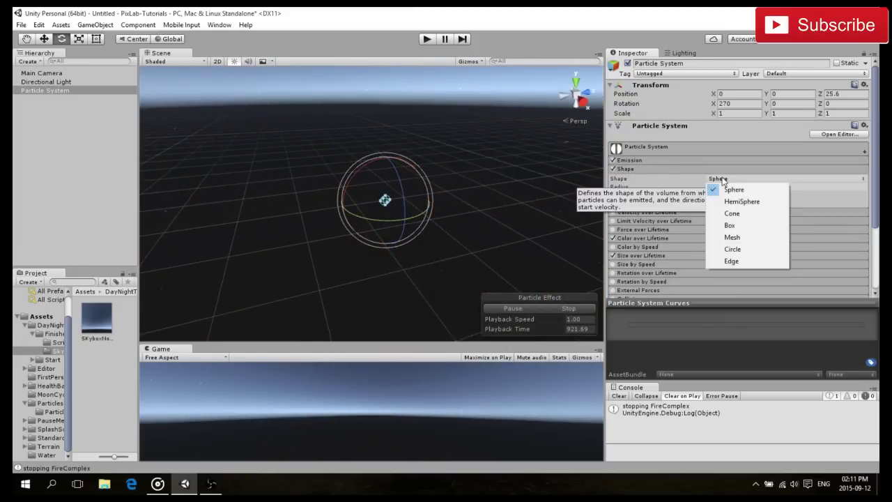
pyautogui.click(734, 262)
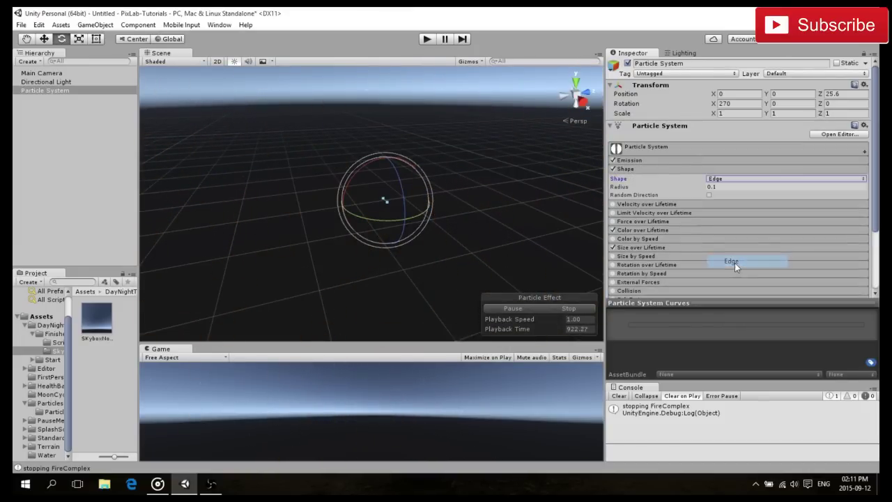
pyautogui.click(734, 104)
pyautogui.write('0')
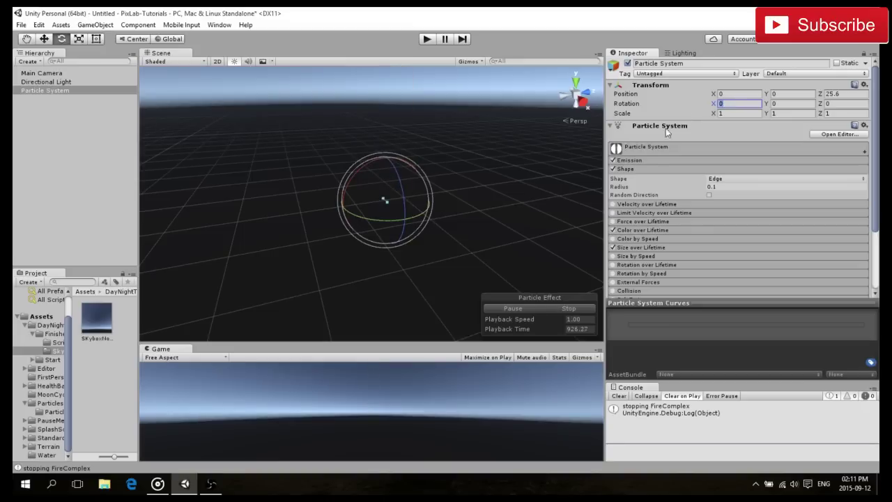
pyautogui.click(635, 169)
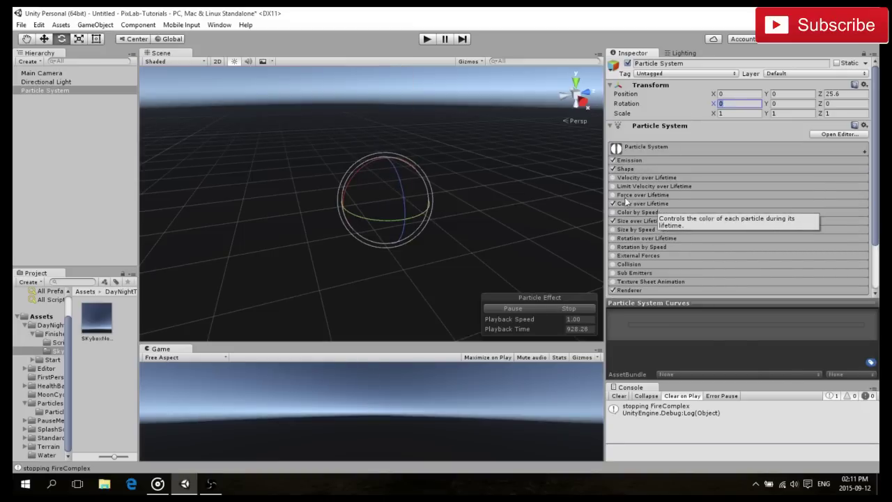
# - Set the particle system's random Start Speed range to between 1 and 2
pyautogui.click(628, 169)
pyautogui.click(628, 161)
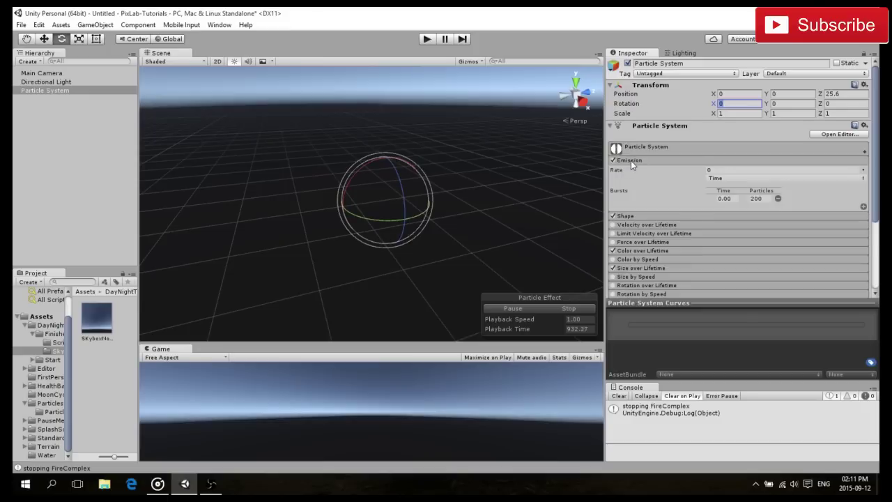
pyautogui.click(645, 149)
pyautogui.click(719, 202)
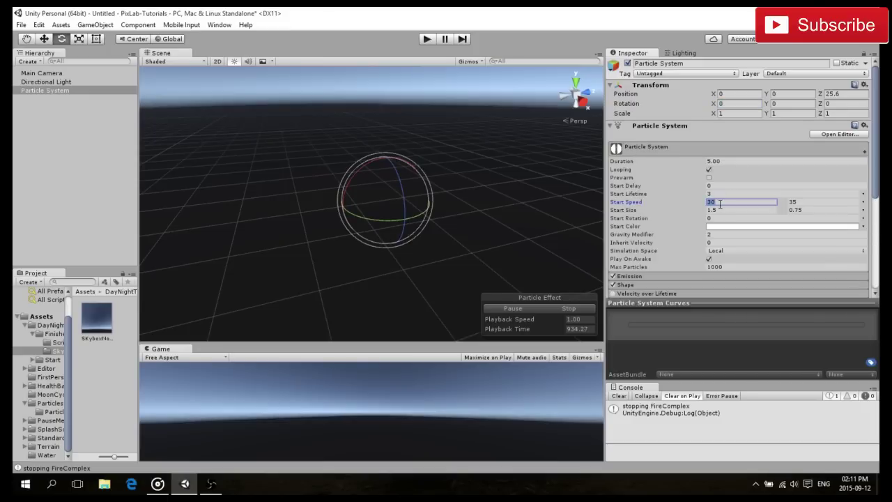
pyautogui.write('1')
pyautogui.press('Tab')
pyautogui.write('2')
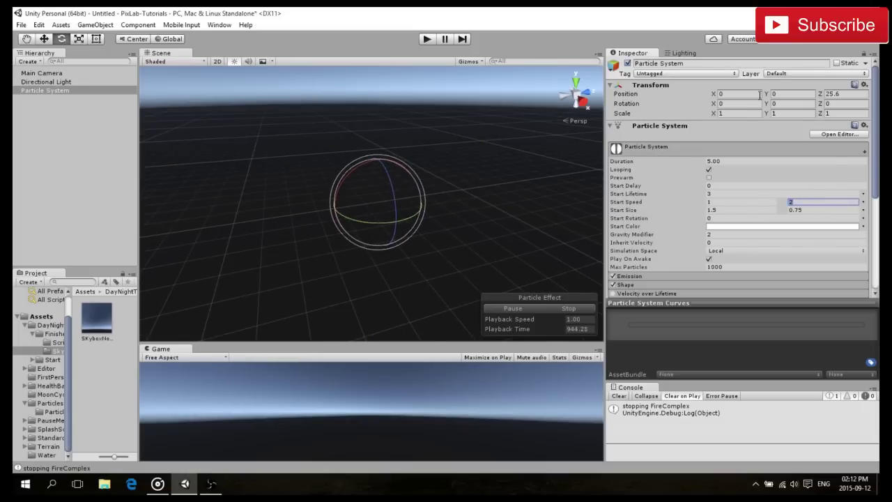
# - Activate the Move tool and set its handle to Pivot position and Local orientation
pyautogui.press('w')
pyautogui.moveTo(446, 214); pyautogui.dragTo(439, 178, button='right')
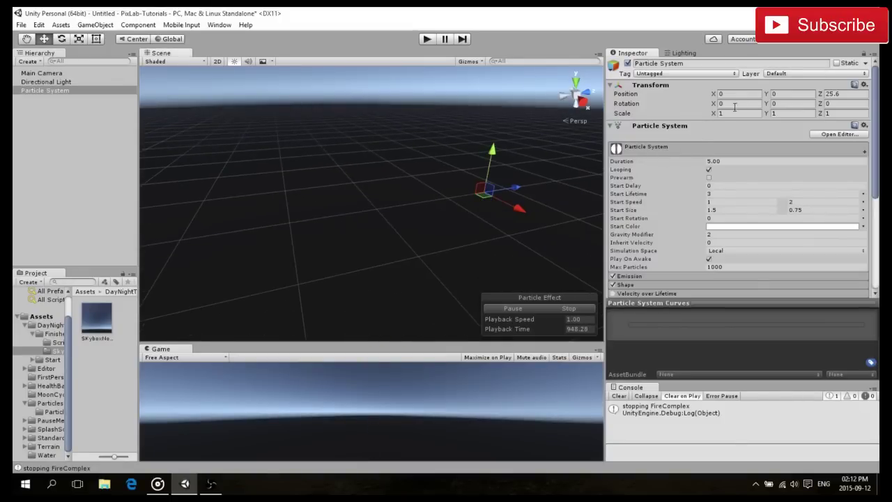
pyautogui.click(143, 41)
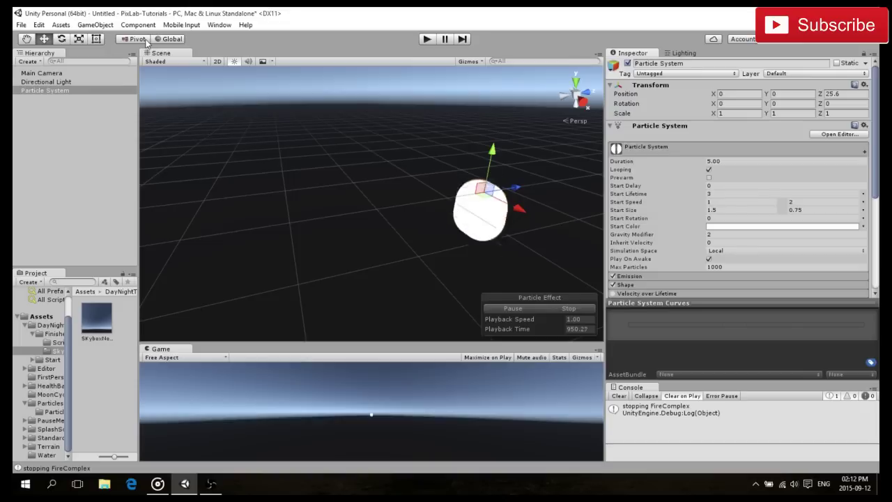
pyautogui.click(169, 39)
# - Set the Gravity Modifier to 0, keep the Start Lifetime at 3, and frame the particle system in the Scene view
pyautogui.click(710, 235)
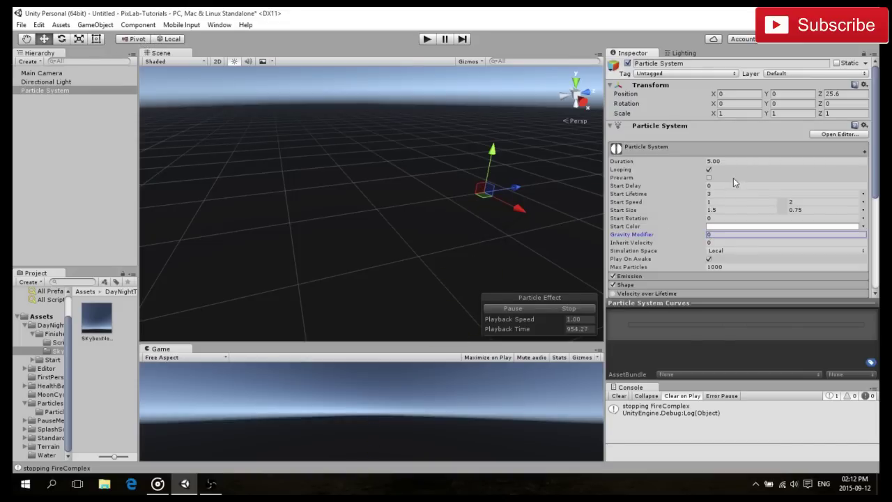
pyautogui.click(718, 194)
pyautogui.press('Return')
pyautogui.press('f')
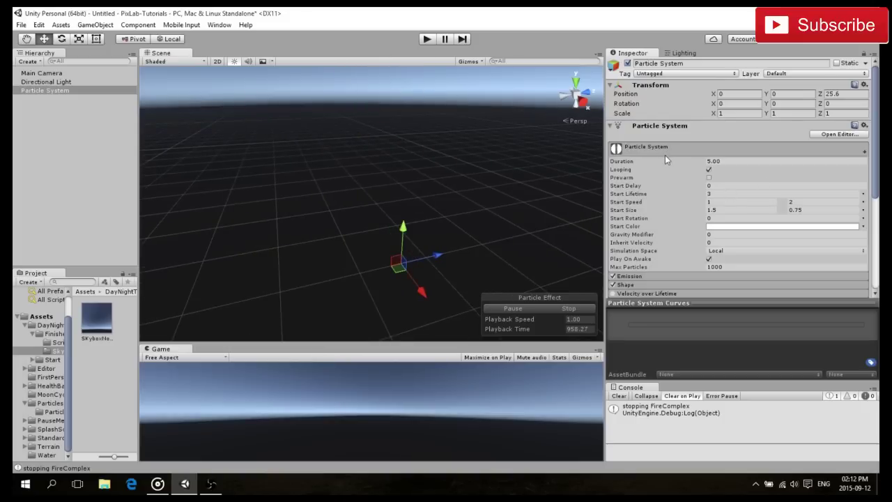
pyautogui.press('f')
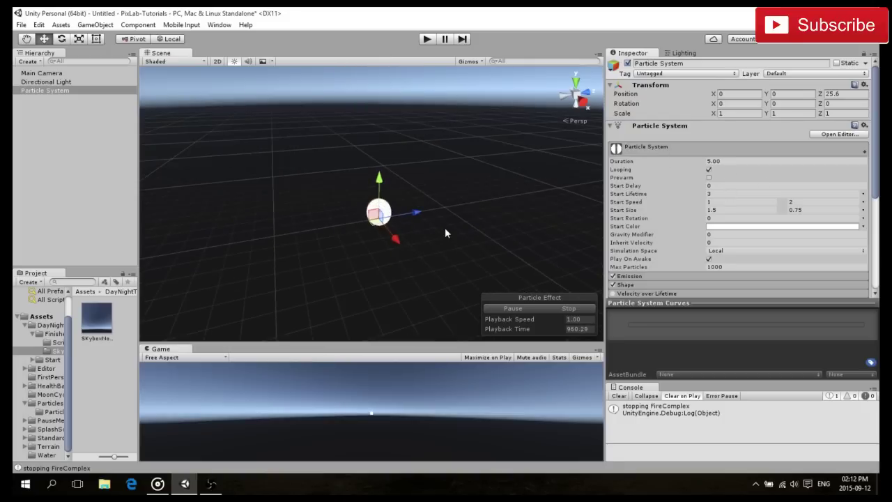
# - Move the particle system along the Z axis to about 8.67 and enlarge the Game view
pyautogui.moveTo(411, 207); pyautogui.dragTo(313, 228)
pyautogui.moveTo(300, 346); pyautogui.dragTo(362, 208)
pyautogui.moveTo(346, 149); pyautogui.dragTo(242, 151)
pyautogui.moveTo(243, 150); pyautogui.dragTo(287, 160, button='middle')
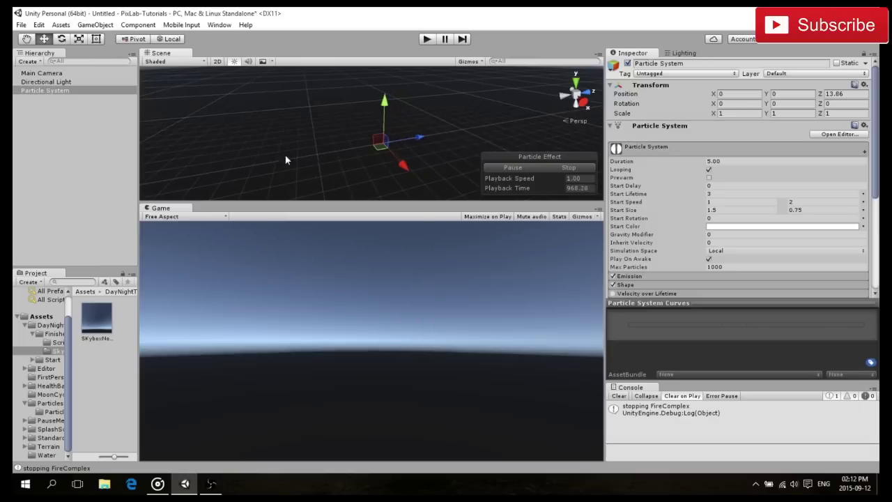
pyautogui.moveTo(414, 138); pyautogui.dragTo(341, 151)
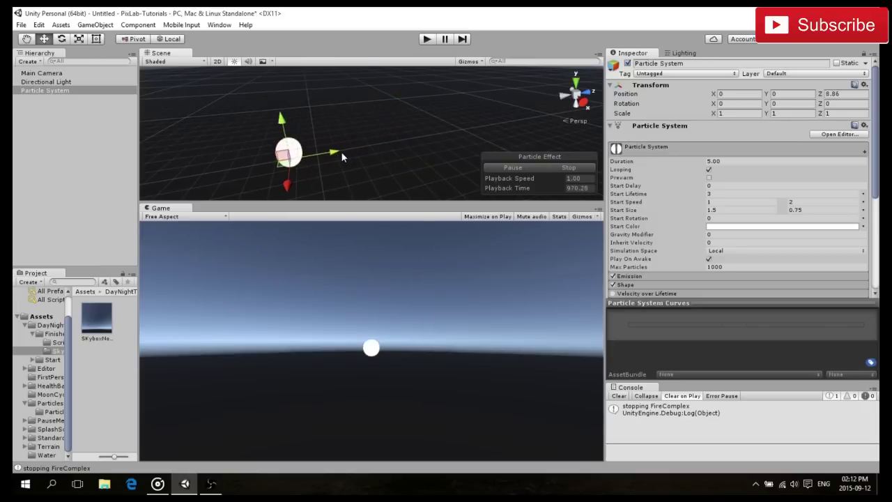
# - Set the particle system's Z position to 0 and frame it in the Scene view
pyautogui.click(840, 93)
pyautogui.write('0')
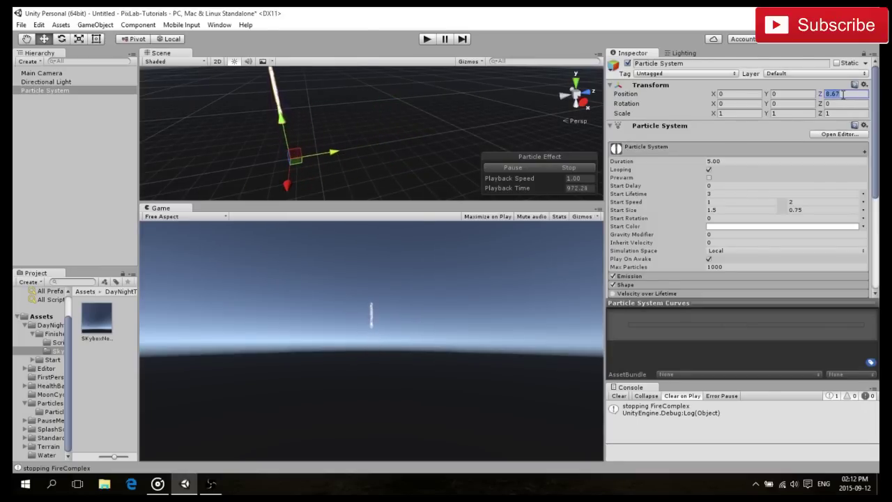
pyautogui.write('f')
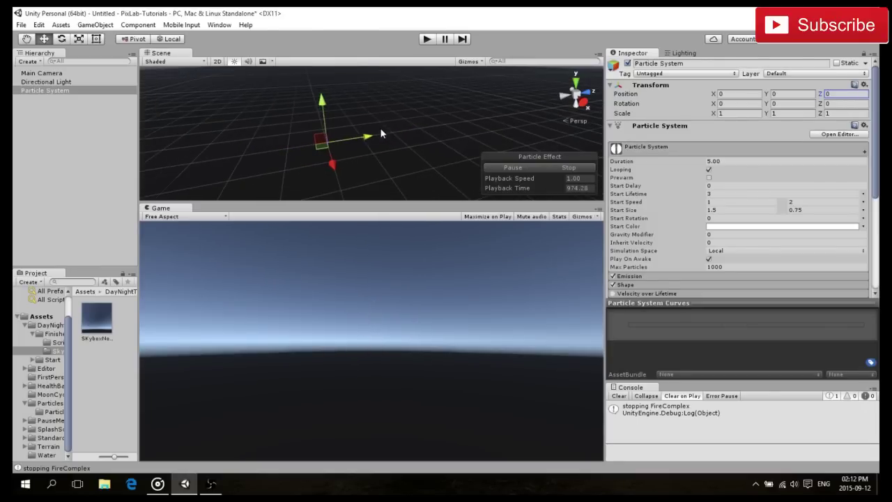